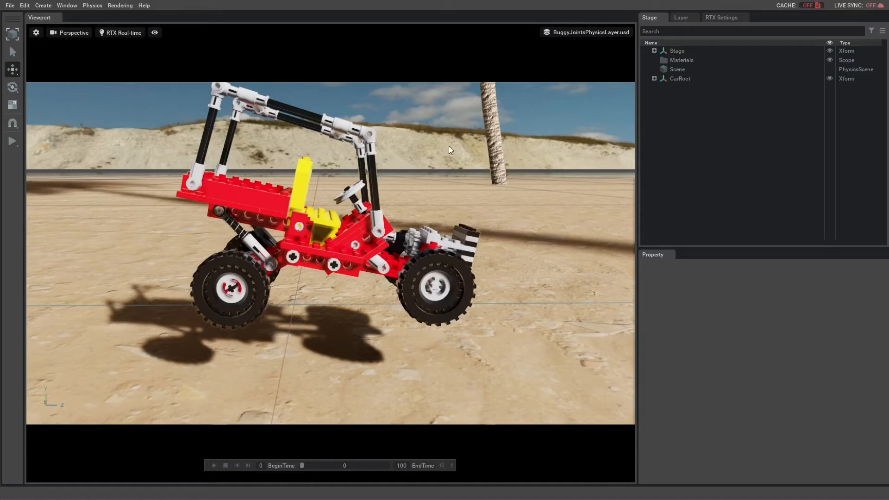
Run the physics simulation, pull the buggy around to test how its parts hold together, and stop the simulation.
click(13, 141)
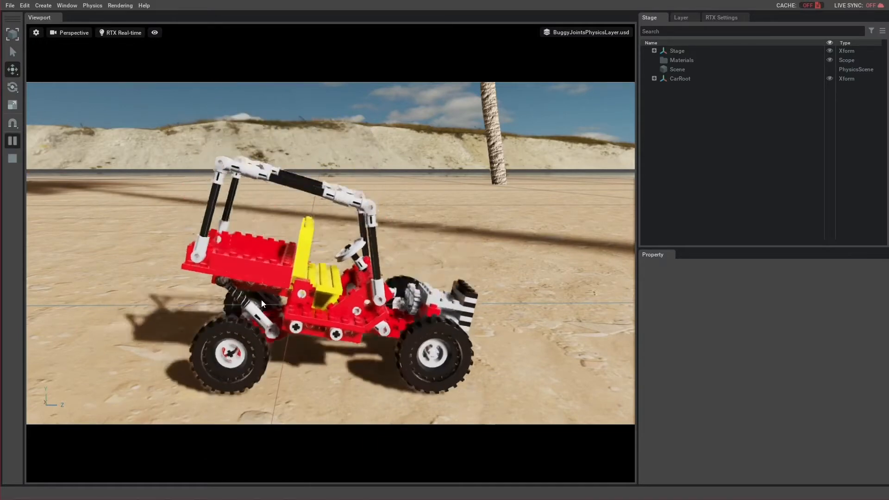
shift+drag(274, 308, 447, 303)
shift+drag(281, 362, 297, 264)
shift+drag(456, 299, 259, 267)
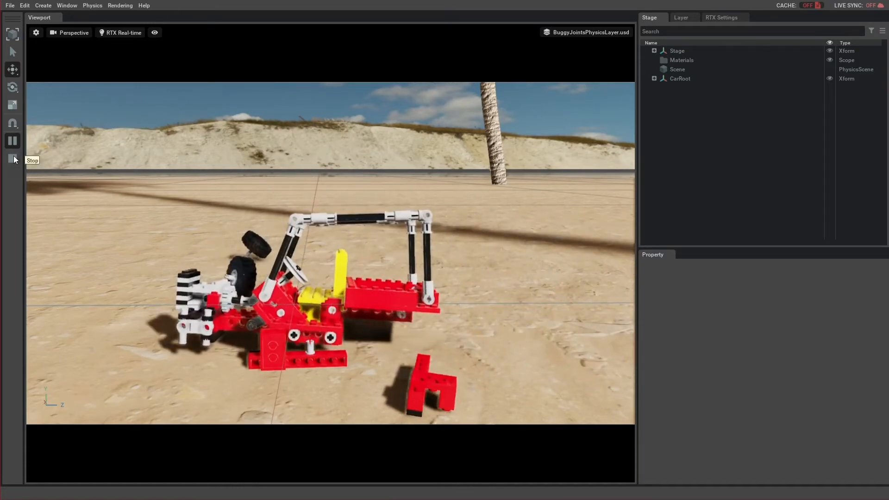
click(13, 158)
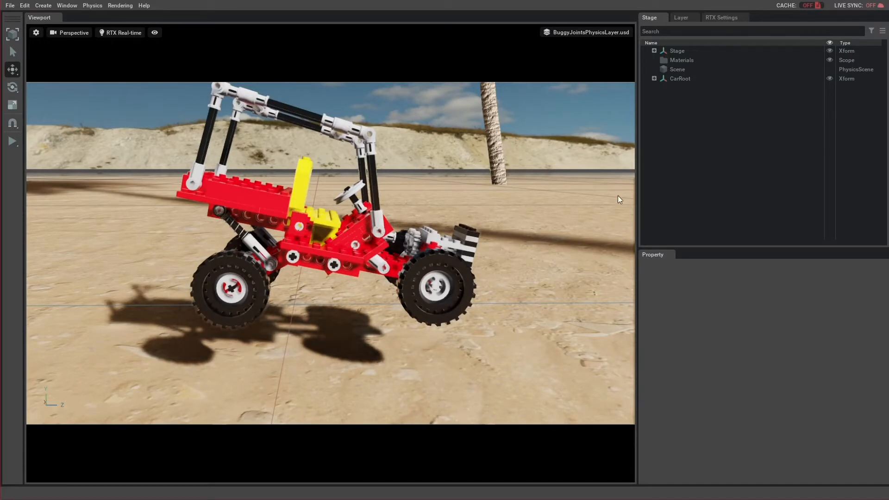
Create a revolute joint between Chassis and WheelFrontLeft under CarRoot.
click(654, 78)
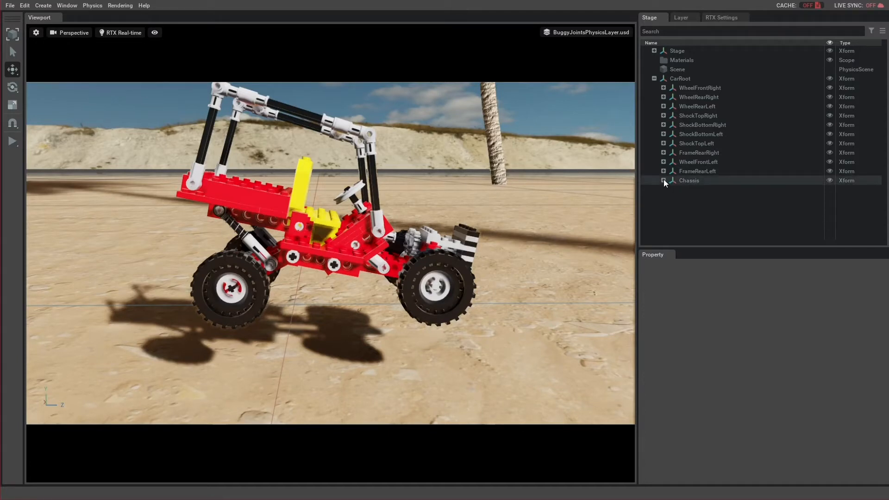
click(695, 180)
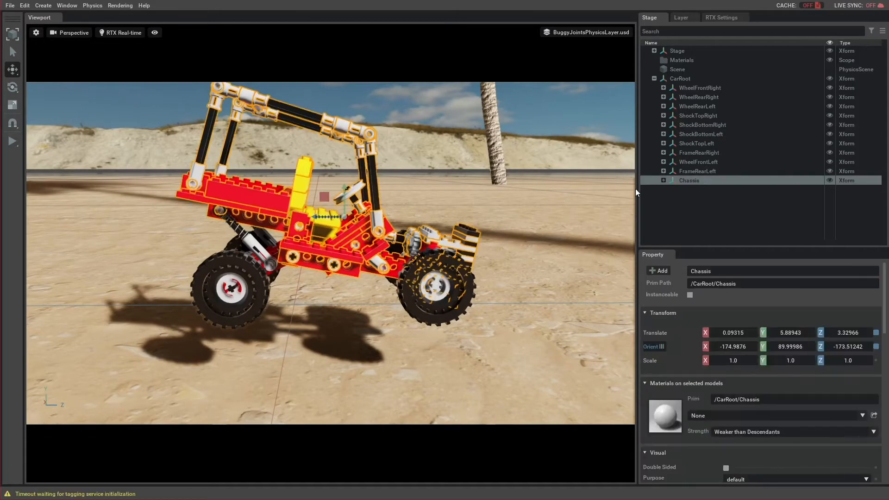
alt+drag(531, 194, 360, 204)
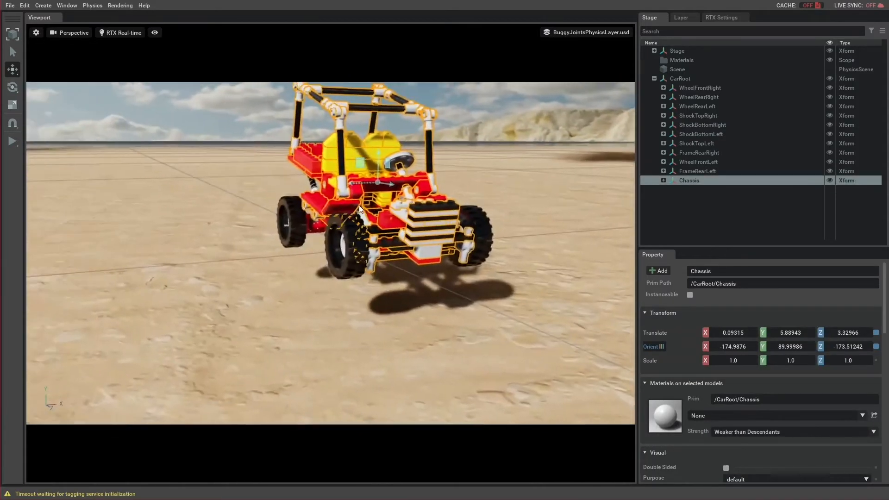
scroll(360, 205, up, 5)
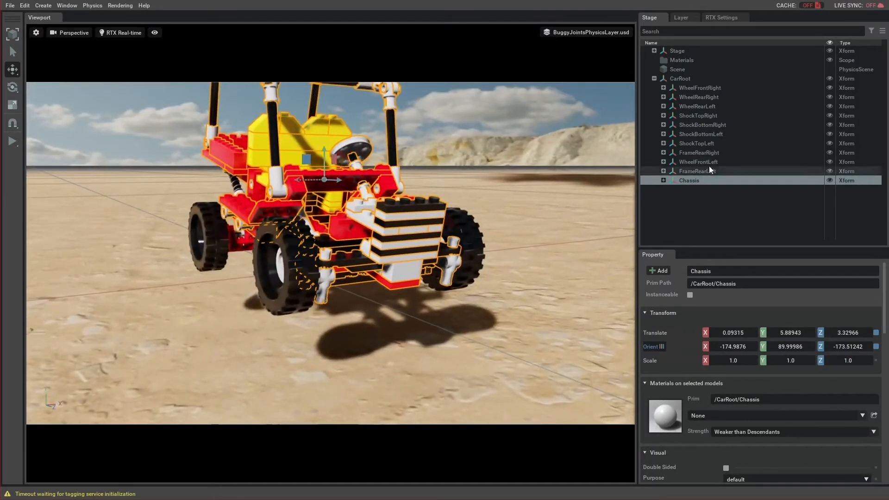
ctrl+click(711, 162)
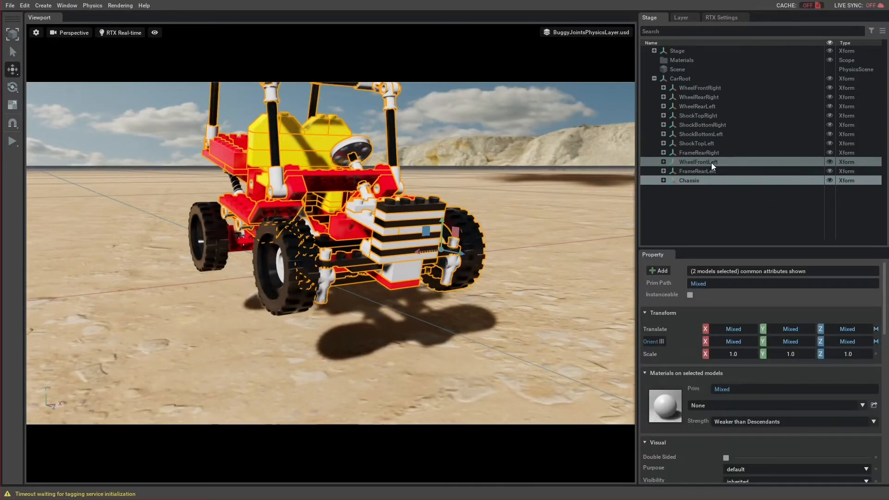
alt+drag(546, 225, 418, 218)
right_drag(417, 218, 415, 212)
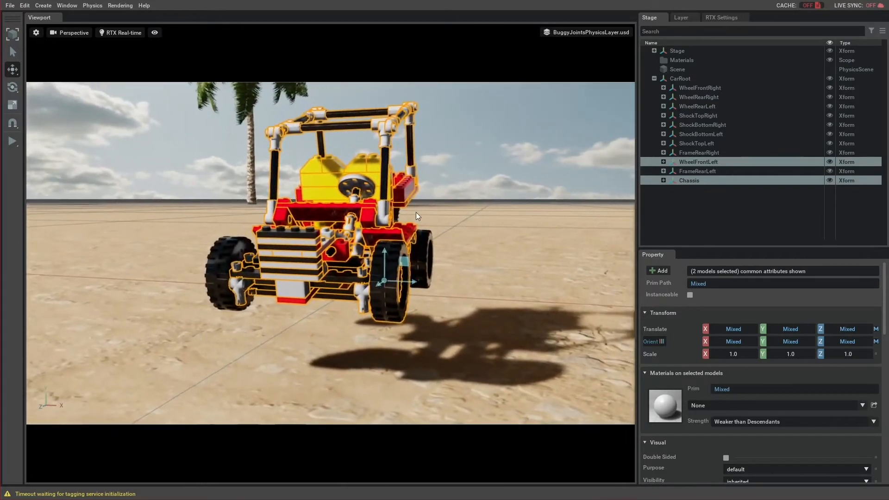
click(91, 6)
mouse_move(95, 18)
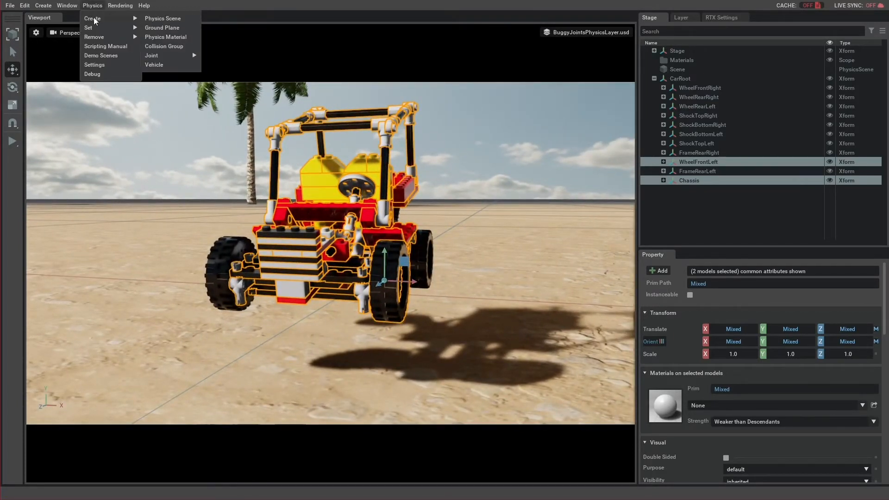
mouse_move(167, 57)
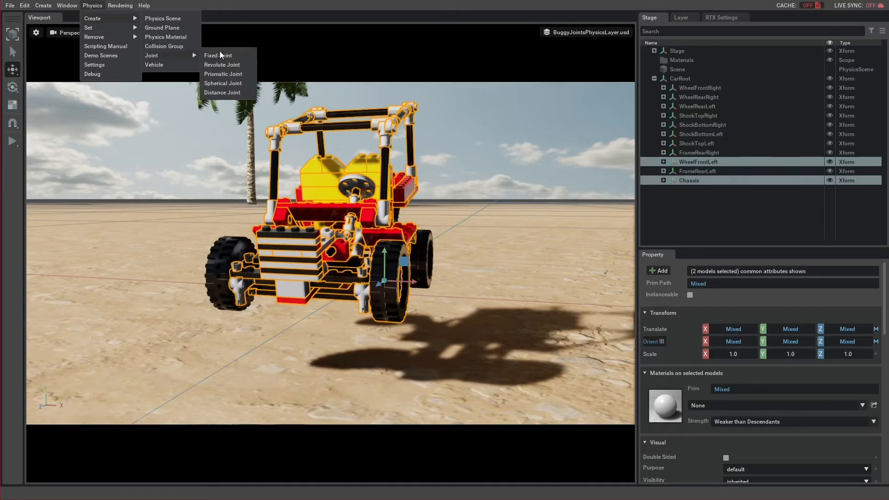
click(225, 66)
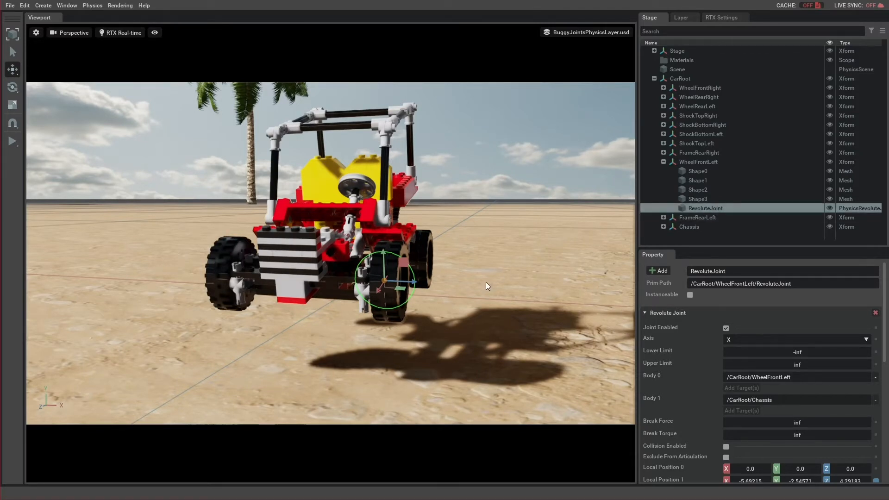
Move the front left wheel's revolute joint directly under CarRoot and set its axis to Z.
drag(699, 207, 688, 78)
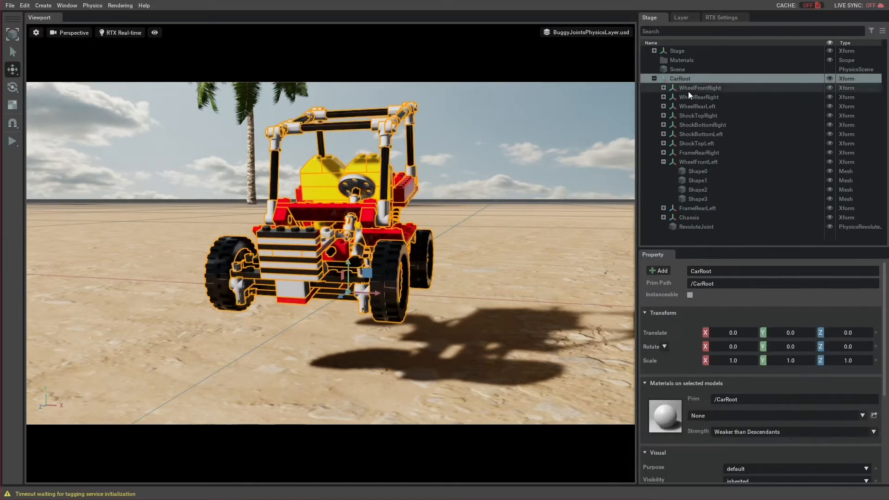
click(698, 225)
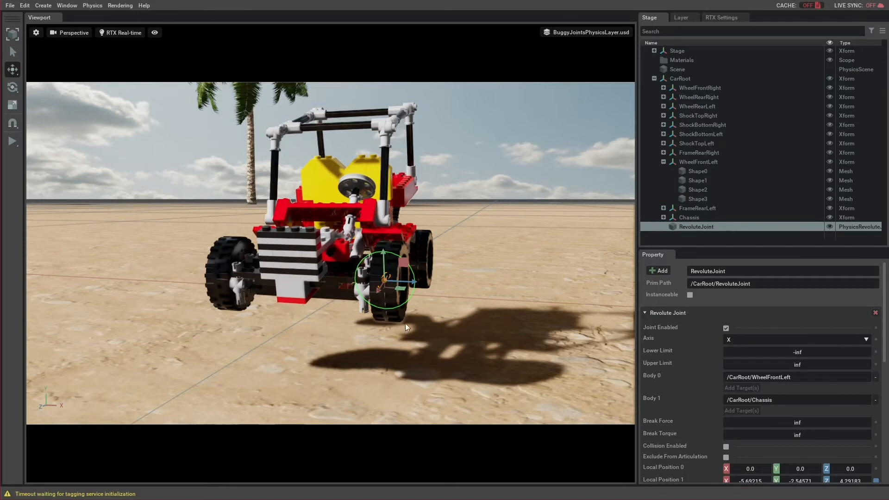
key(d)
right_drag(475, 282, 445, 263)
key(w)
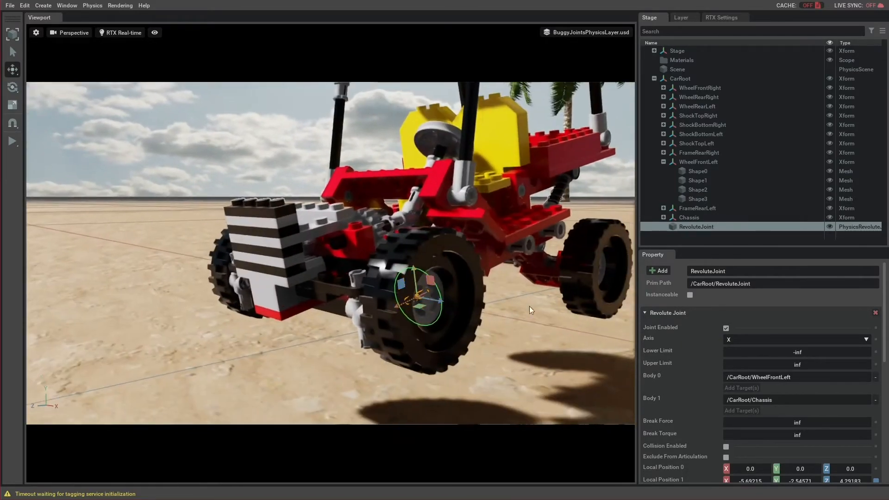
click(755, 339)
click(745, 367)
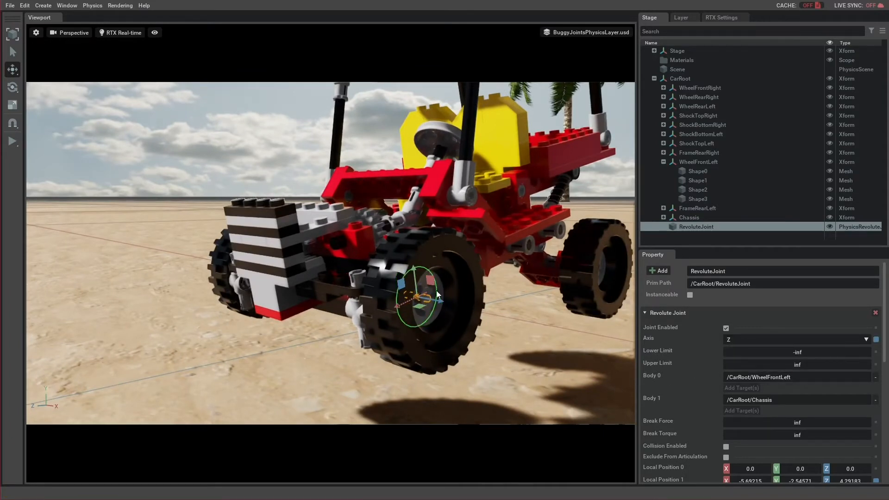
Create a revolute joint with axis Z between Chassis and WheelFrontRight, and move it directly under CarRoot.
click(695, 219)
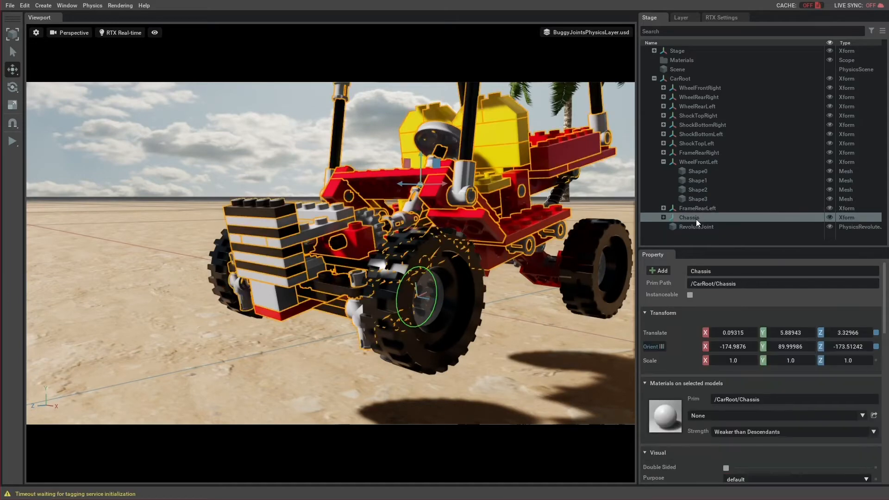
ctrl+click(719, 91)
alt+drag(342, 215, 352, 170)
click(92, 5)
mouse_move(100, 18)
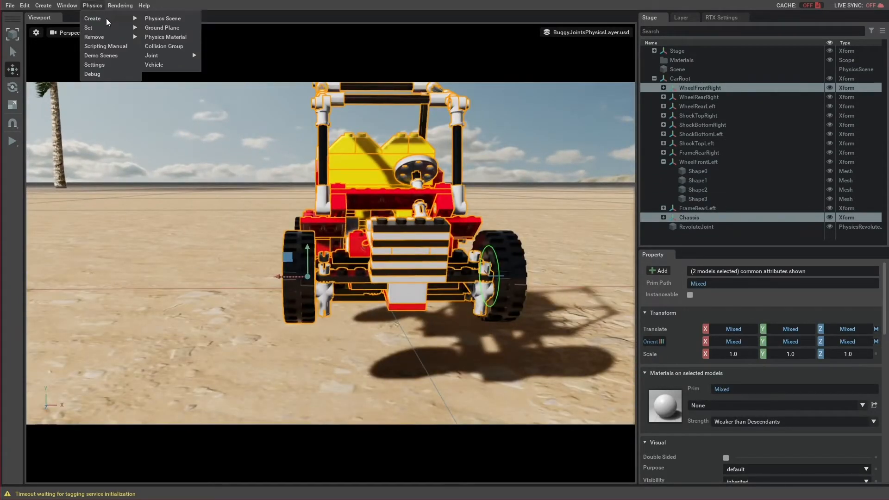
mouse_move(165, 57)
click(226, 65)
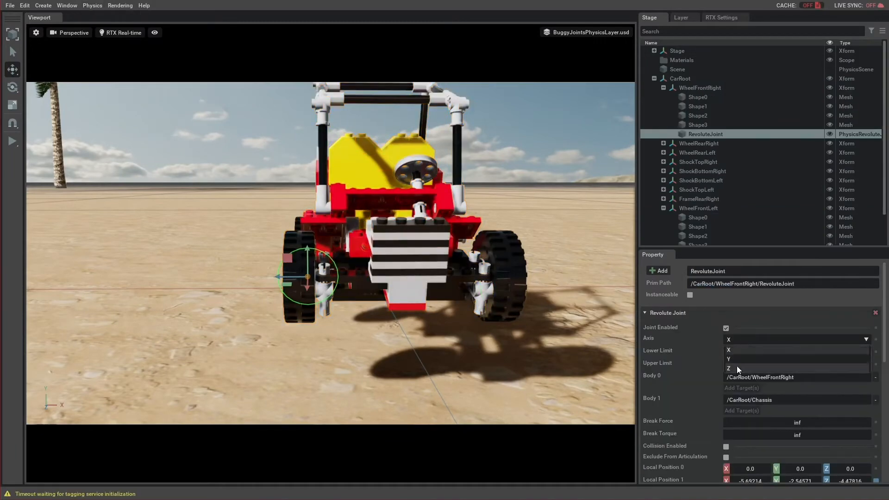
drag(712, 135, 695, 79)
Create a revolute joint between FrameRearRight and Chassis and set its axis to Z.
scroll(722, 170, down, 2)
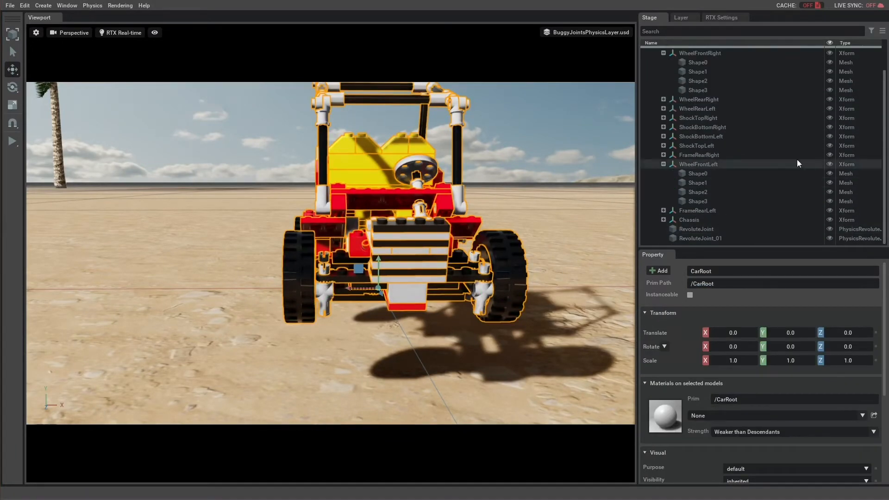
click(732, 156)
alt+drag(165, 255, 408, 244)
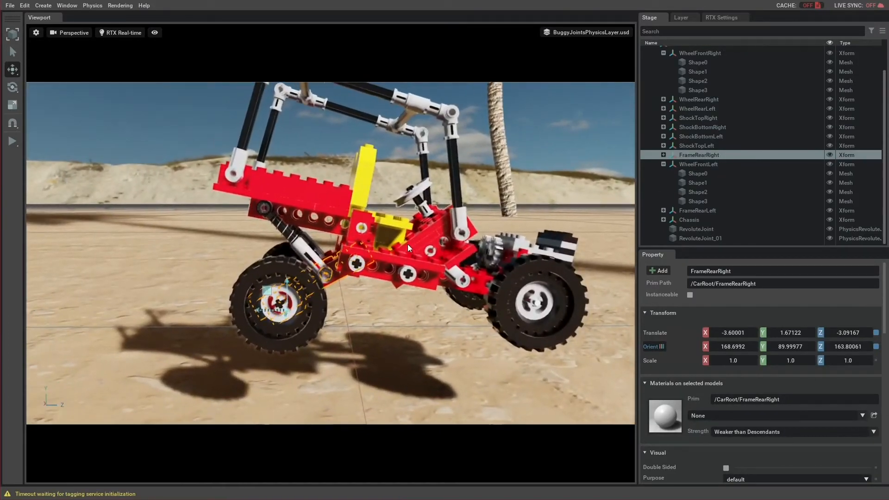
ctrl+click(713, 221)
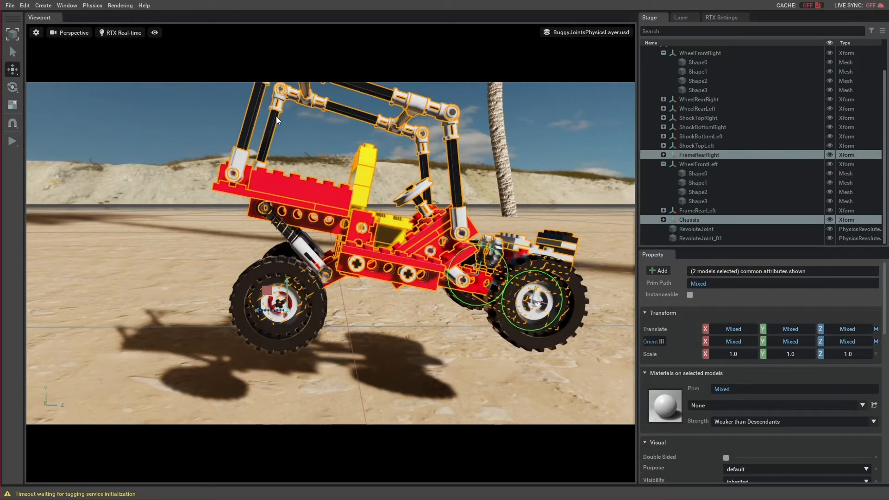
click(93, 6)
mouse_move(96, 18)
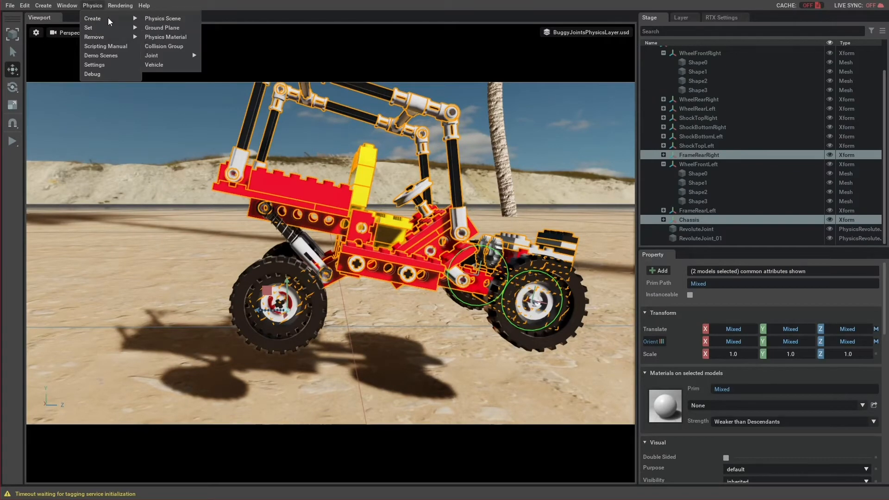
mouse_move(166, 49)
click(225, 65)
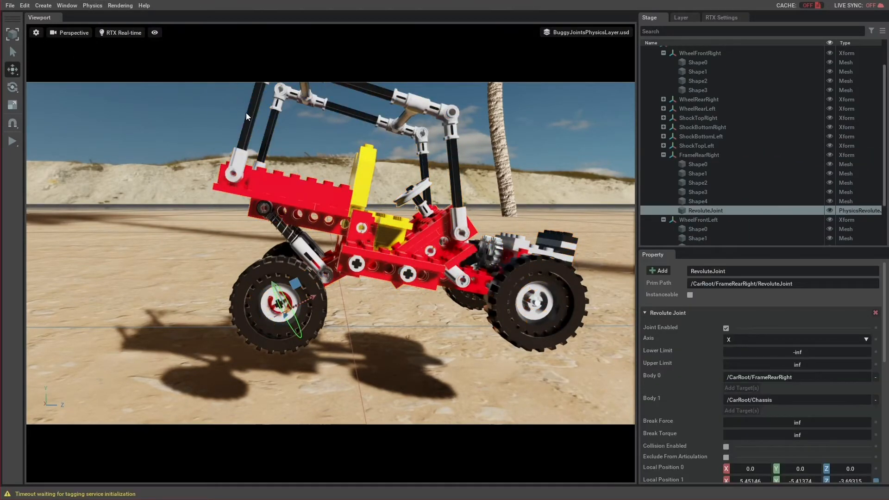
click(736, 340)
click(730, 367)
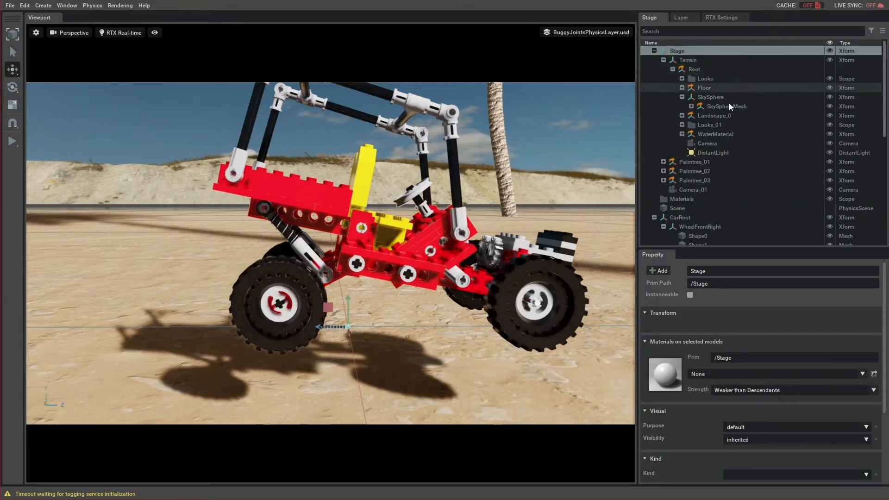
Switch the viewport to the Right view and hide the Stage environment.
click(71, 35)
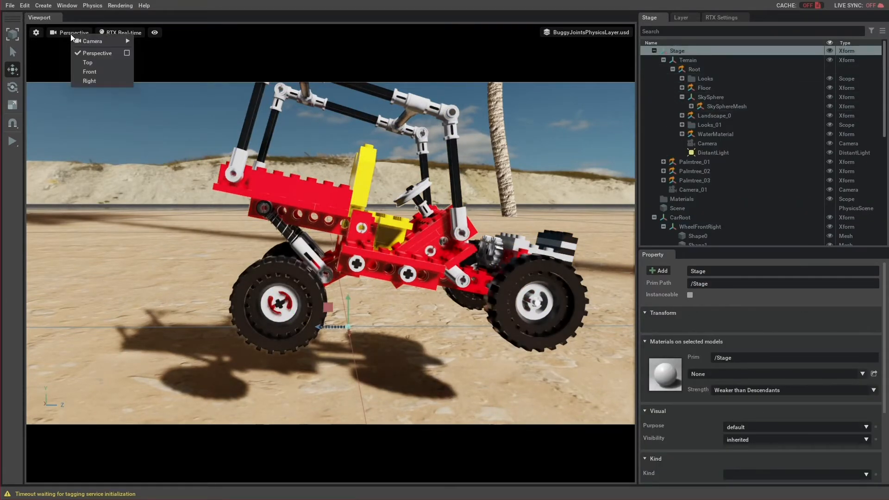
click(89, 81)
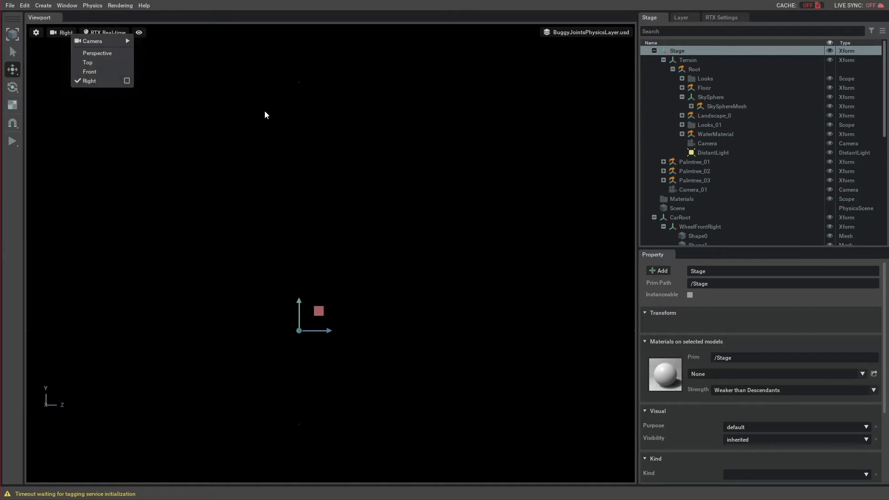
click(830, 51)
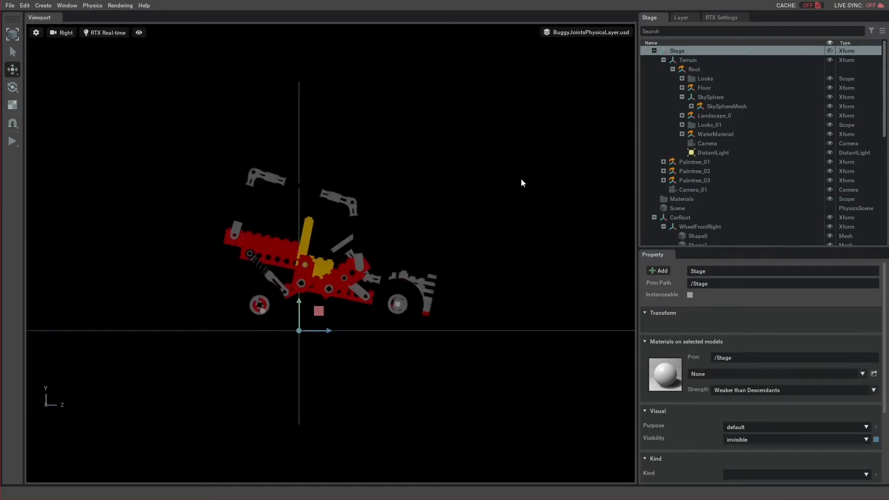
Move the FrameRearRight revolute joint onto the frame's pivot hole in the chassis and reparent it under CarRoot.
click(434, 269)
scroll(770, 201, down, 8)
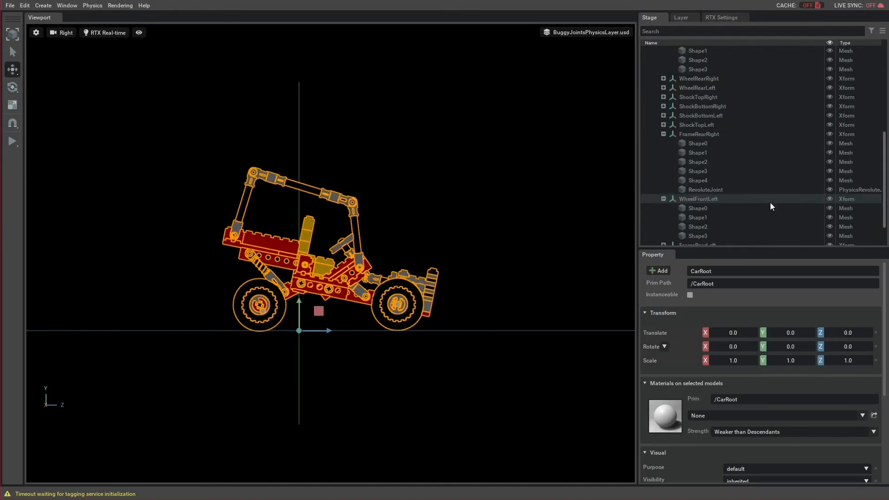
click(721, 155)
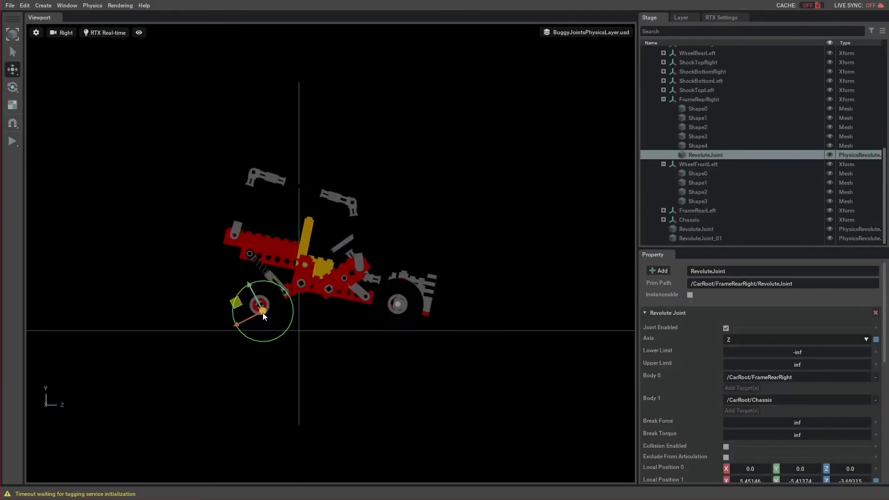
drag(263, 316, 300, 284)
scroll(300, 284, up, 3)
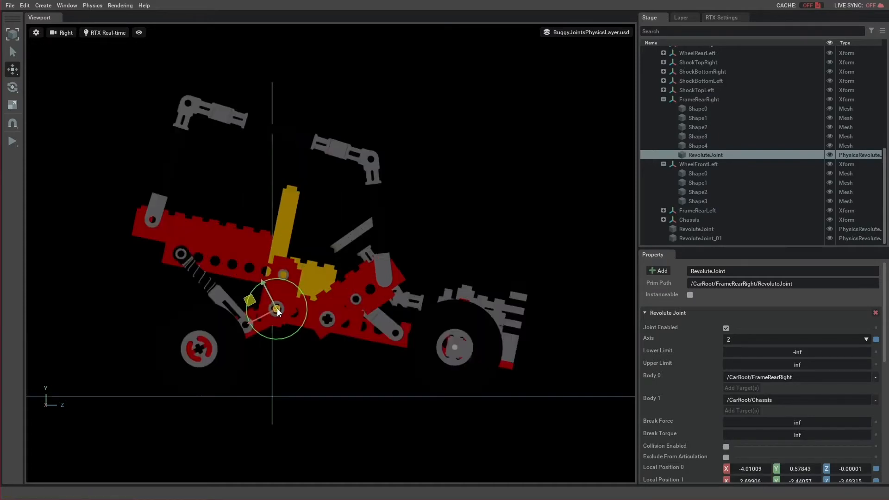
scroll(711, 112, up, 3)
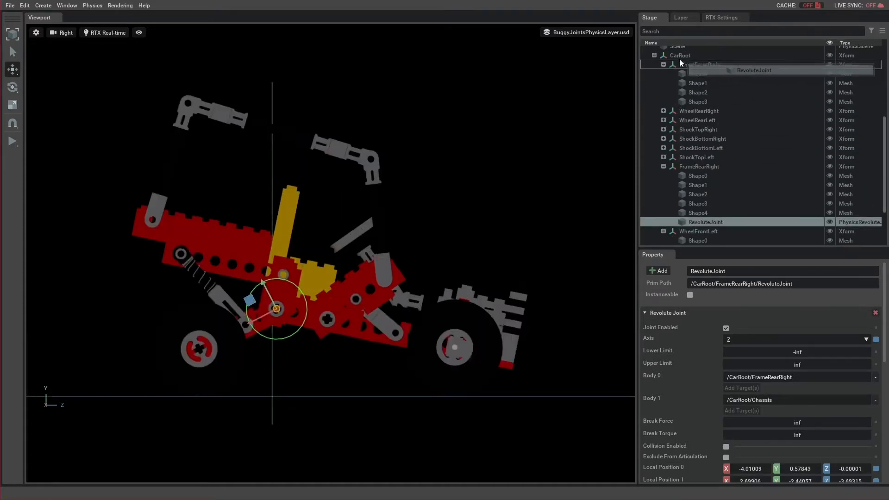
click(679, 56)
Create a revolute joint between Chassis and FrameRearLeft and set its axis to Z.
scroll(712, 83, down, 3)
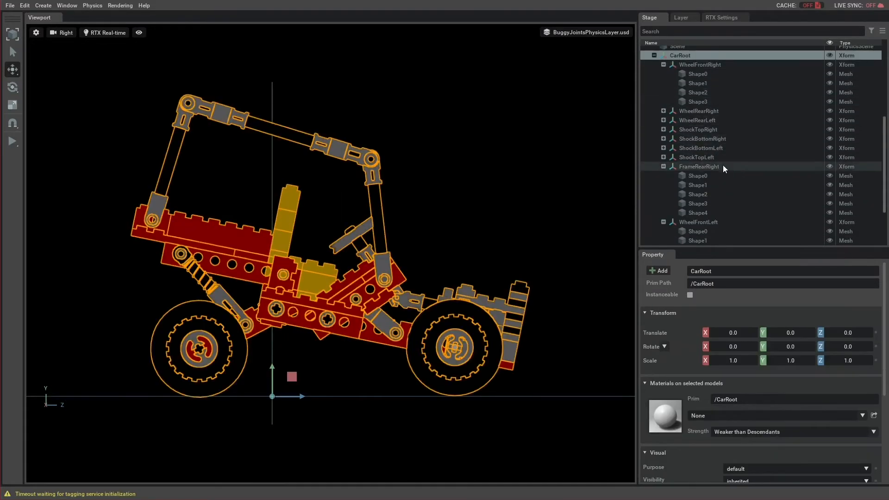
click(698, 210)
ctrl+click(715, 201)
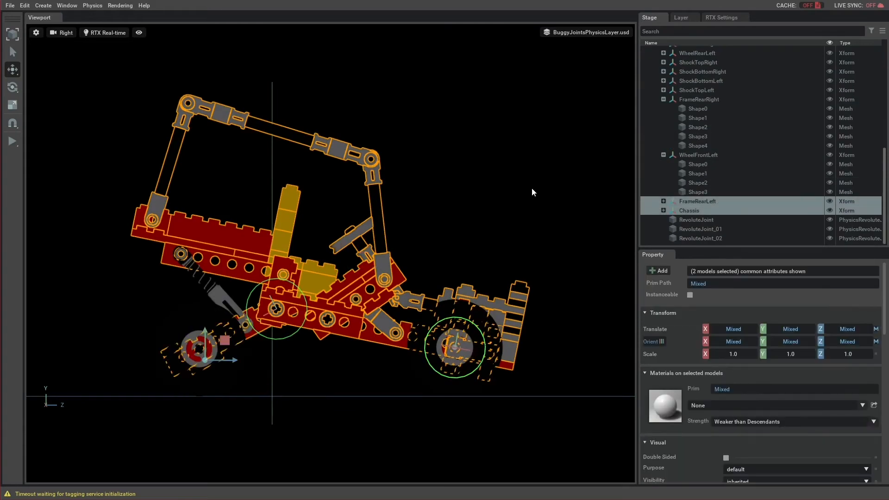
click(92, 5)
mouse_move(98, 19)
mouse_move(157, 55)
click(228, 66)
click(771, 339)
click(746, 366)
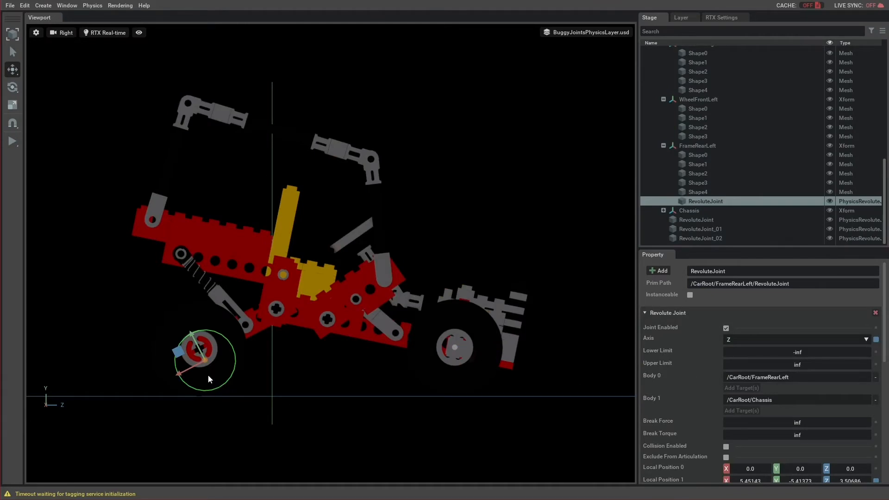
Move the FrameRearLeft revolute joint onto the frame's pivot hole in the chassis, and restore the Perspective view with the Stage environment visible.
drag(204, 360, 276, 308)
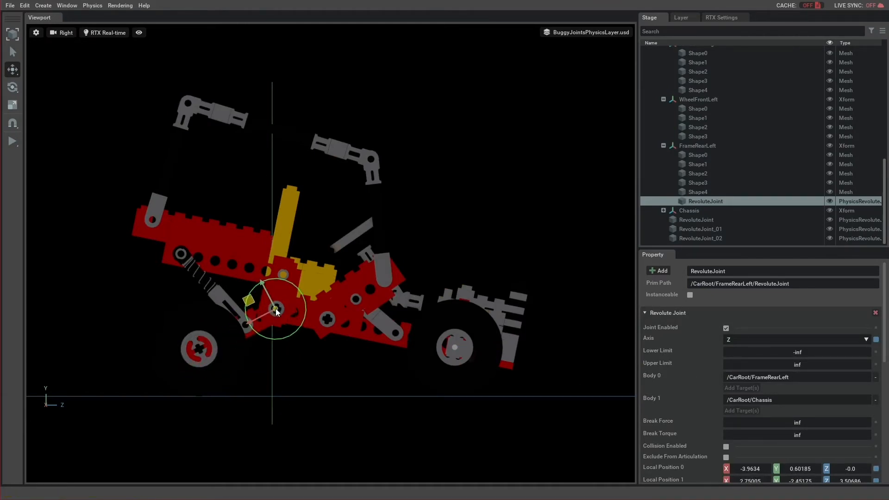
click(63, 33)
click(90, 48)
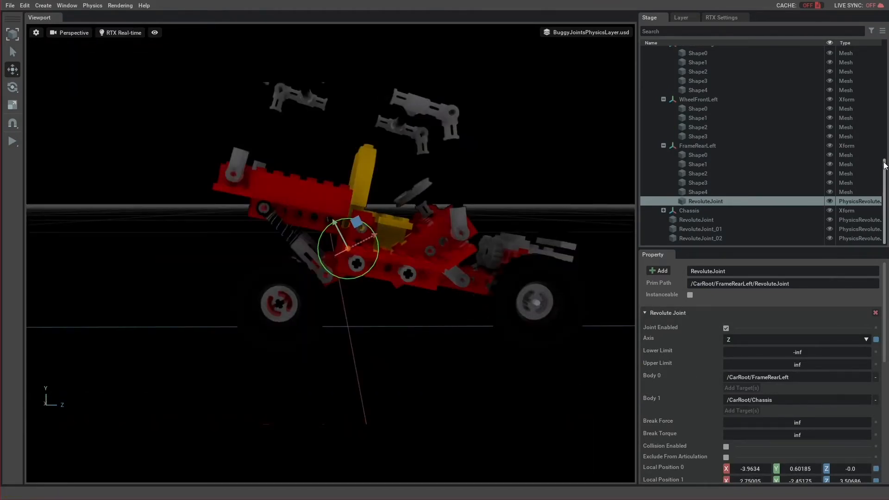
drag(884, 162, 885, 43)
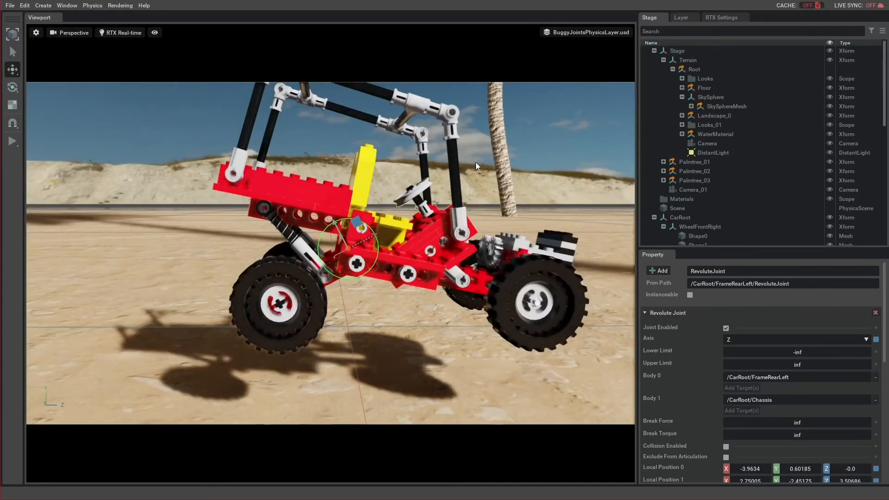
Reparent the FrameRearLeft revolute joint under CarRoot.
scroll(705, 215, down, 10)
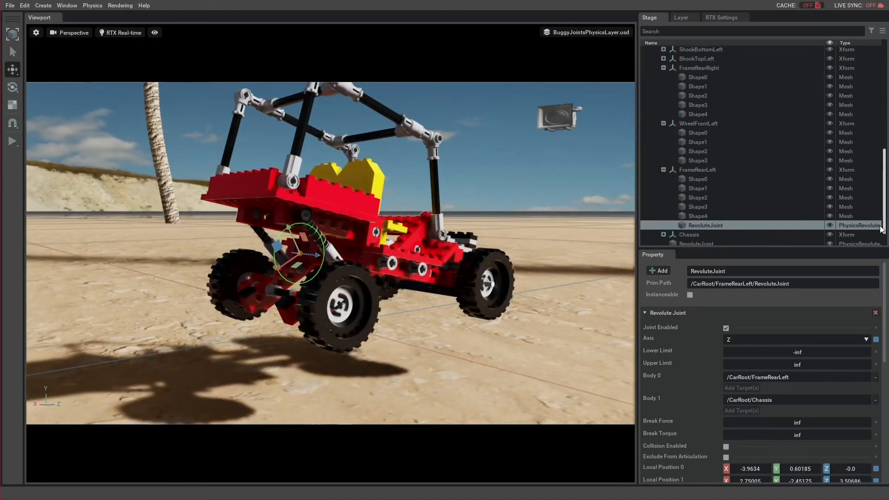
scroll(721, 190, up, 10)
click(679, 78)
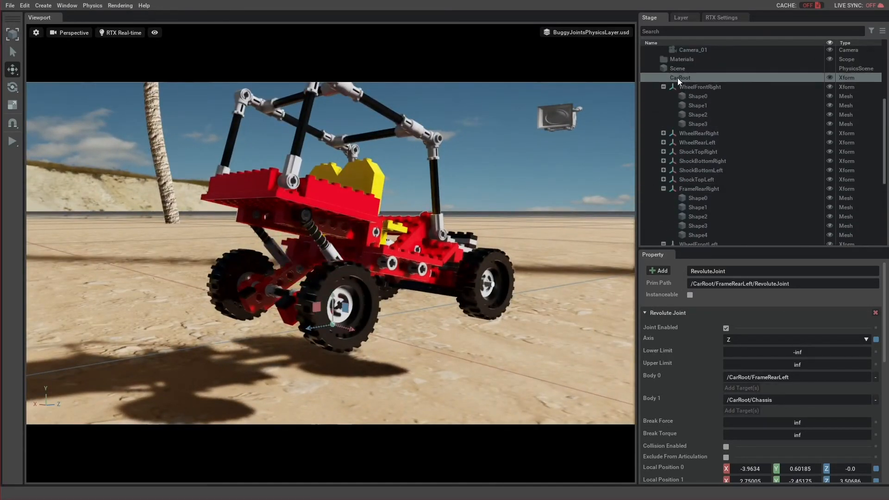
Create a revolute joint between FrameRearLeft and WheelRearLeft with its axis set to Z, and reparent it under CarRoot.
scroll(740, 203, down, 5)
click(707, 160)
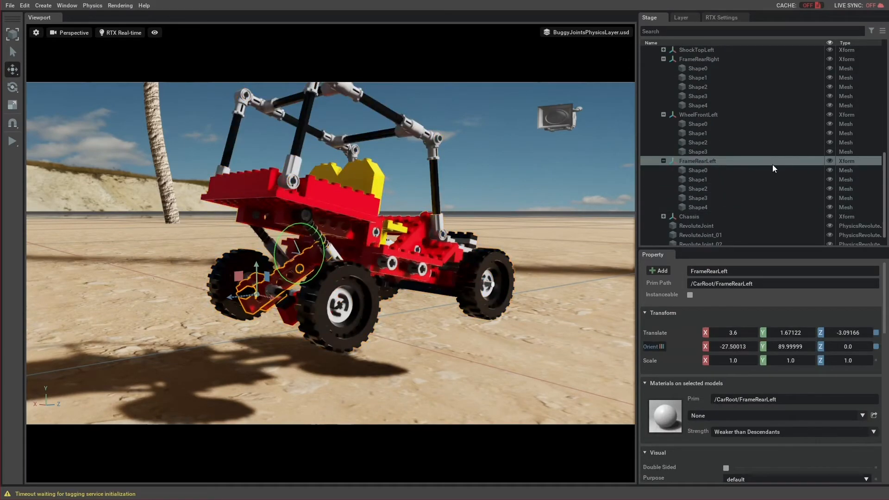
scroll(773, 166, up, 3)
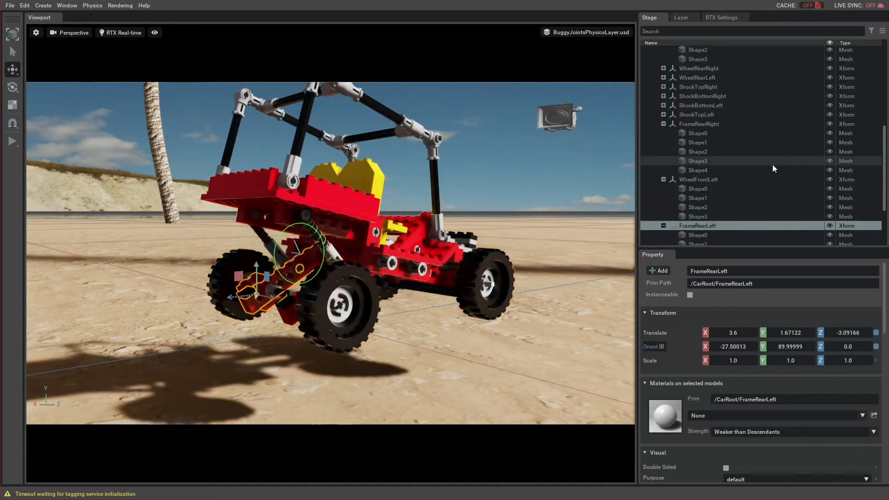
ctrl+click(693, 78)
click(93, 6)
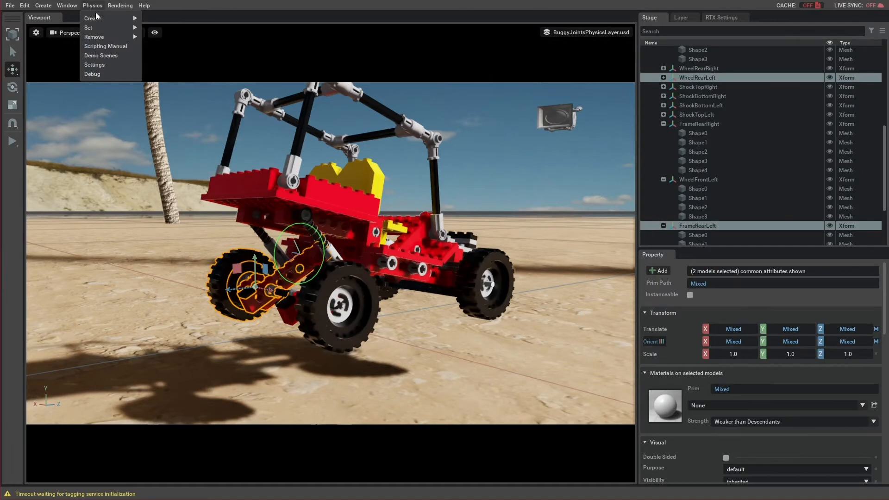
mouse_move(95, 18)
mouse_move(157, 55)
click(221, 66)
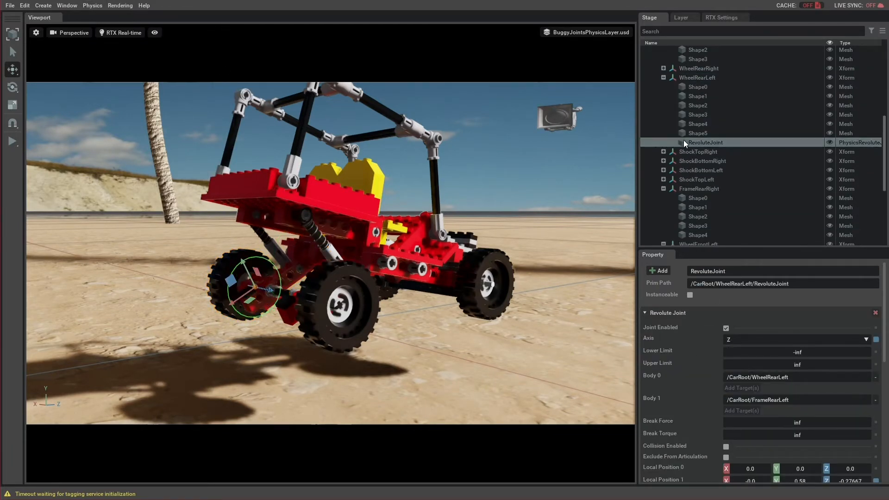
scroll(689, 141, up, 4)
click(685, 111)
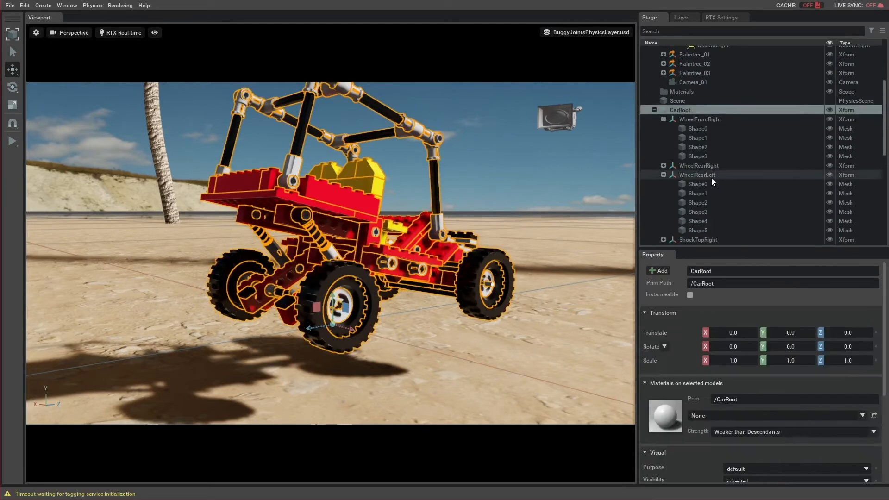
Create a revolute joint between FrameRearRight and WheelRearRight and reparent it under CarRoot.
scroll(718, 202, down, 2)
scroll(717, 225, down, 1)
click(716, 212)
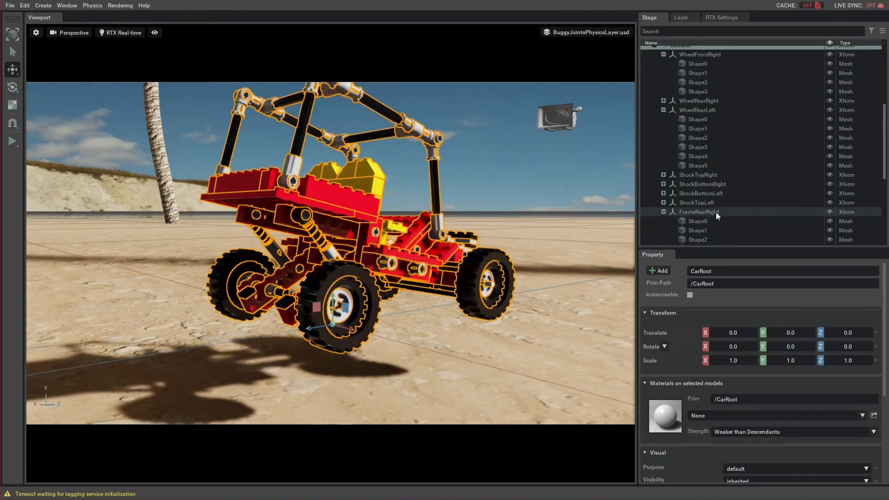
scroll(743, 189, up, 2)
ctrl+click(695, 133)
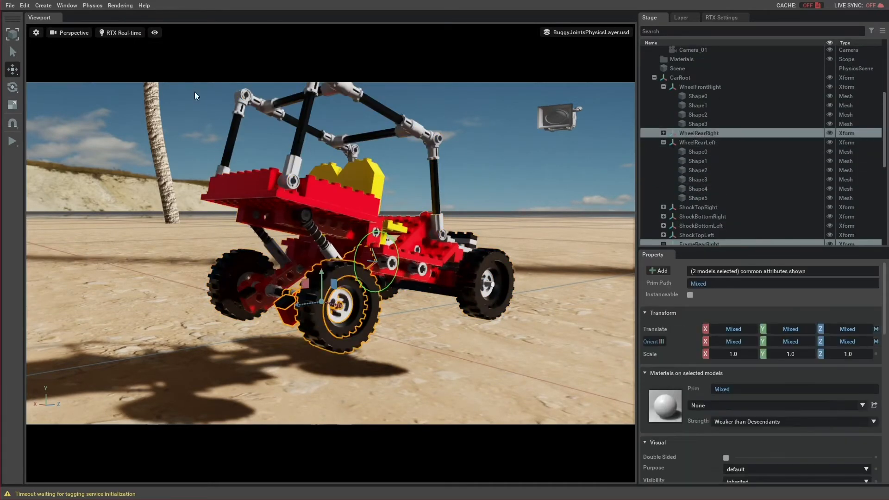
click(93, 5)
mouse_move(97, 18)
mouse_move(162, 58)
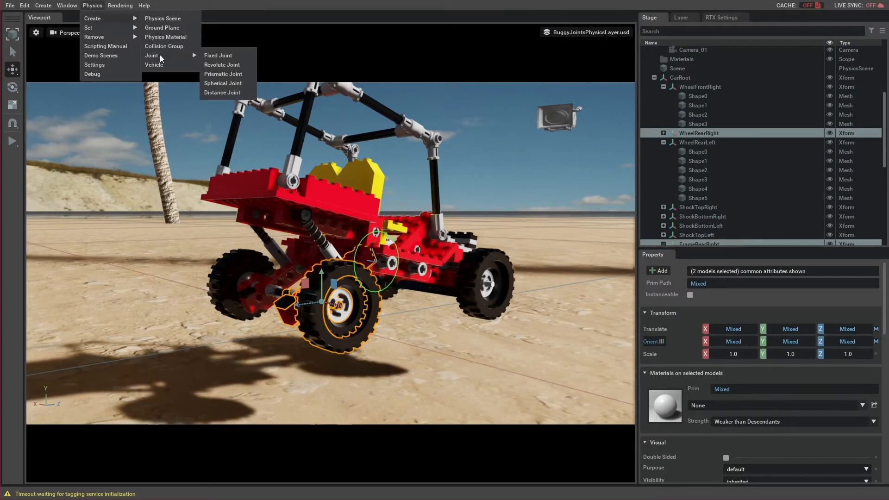
click(226, 65)
right_drag(527, 207, 458, 222)
drag(717, 199, 699, 78)
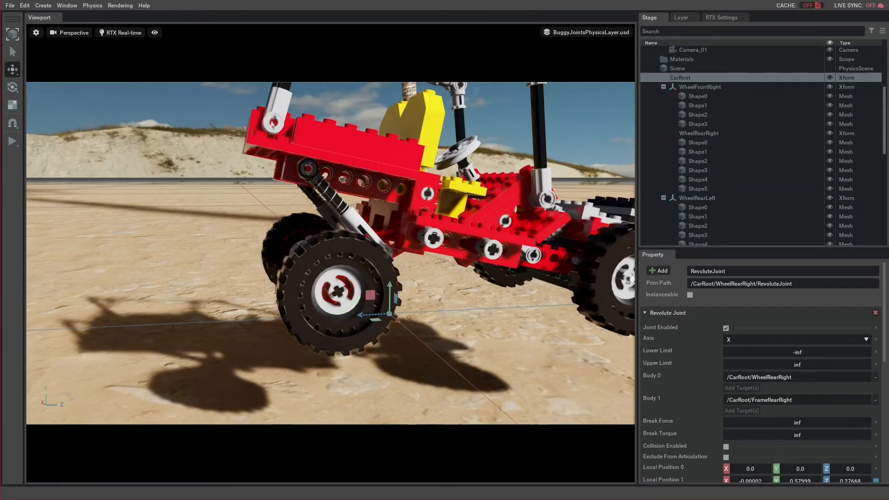
Run the physics simulation, pull on the buggy to test its wheel and frame joints, and stop the simulation.
scroll(769, 92, up, 3)
scroll(770, 92, up, 2)
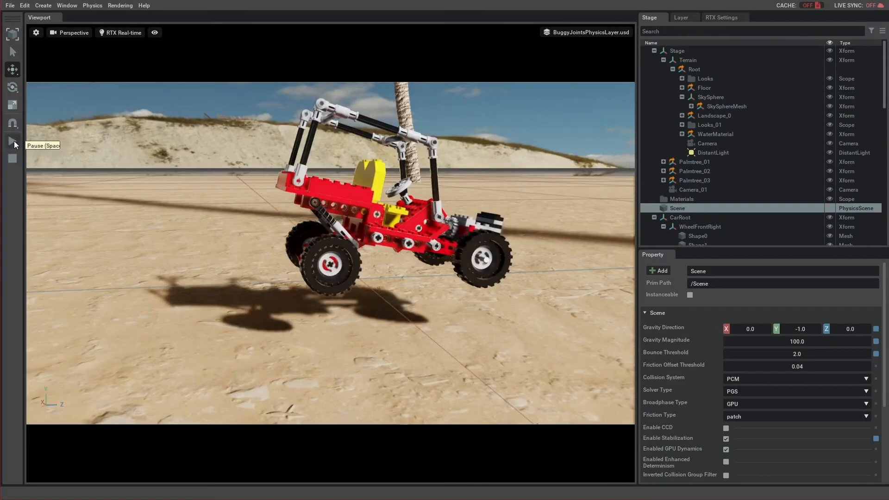
click(13, 140)
shift+drag(294, 278, 331, 224)
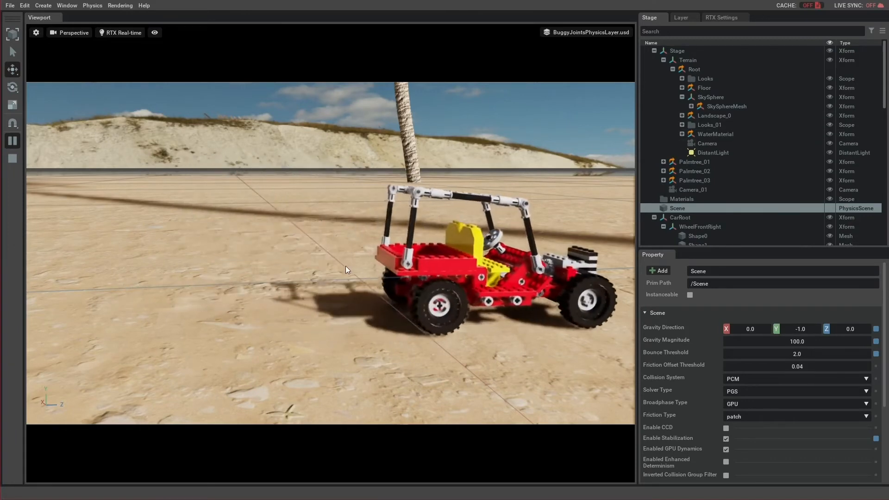
click(15, 159)
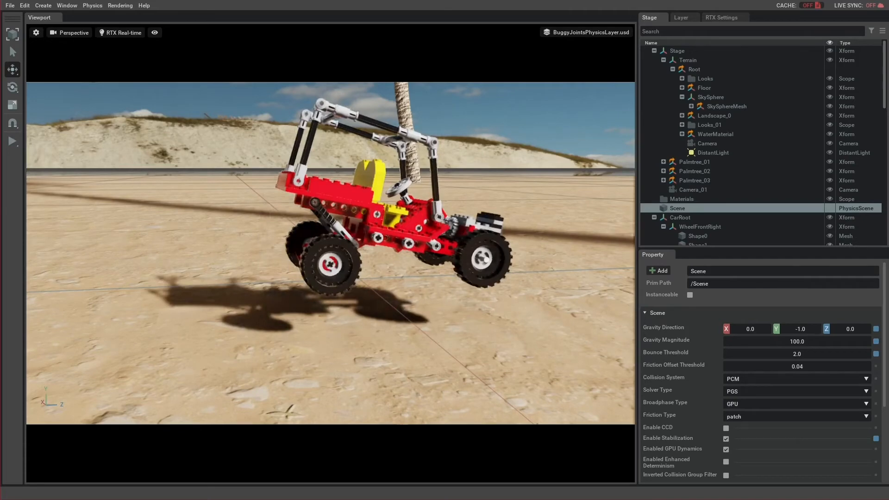
Create a revolute joint between Chassis and ShockTopRight with its axis set to Z, and reparent it under CarRoot.
scroll(688, 187, down, 5)
click(688, 187)
ctrl+click(698, 122)
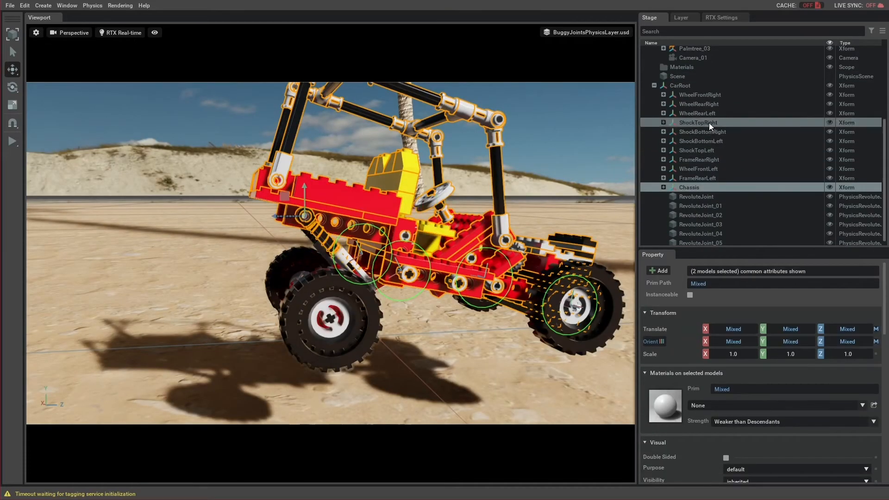
click(92, 5)
mouse_move(166, 55)
click(226, 64)
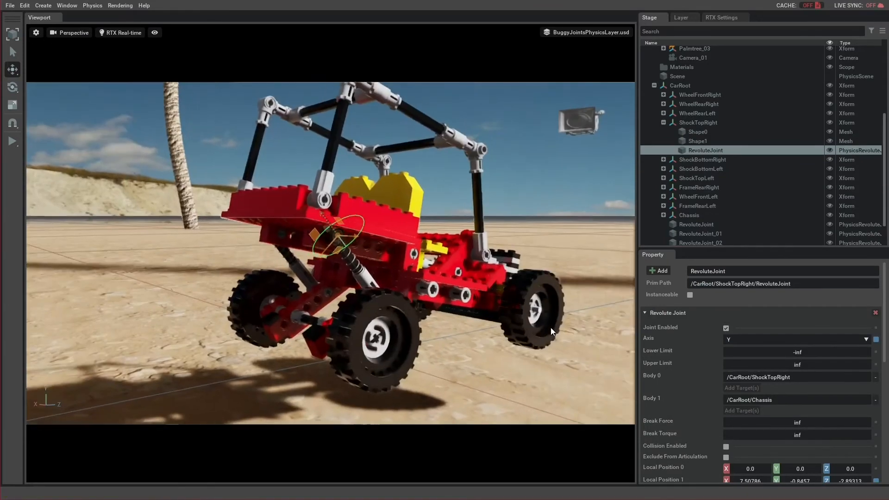
click(733, 340)
click(737, 367)
drag(707, 149, 682, 84)
click(682, 86)
Create a revolute joint between Chassis and ShockTopLeft with its axis set to Z, and reparent it under CarRoot.
click(697, 208)
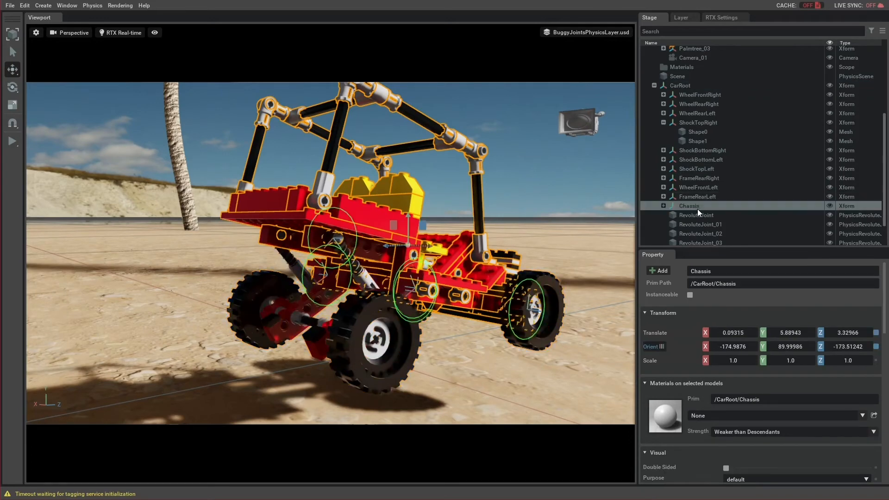
ctrl+click(704, 168)
click(92, 5)
mouse_move(95, 18)
mouse_move(153, 61)
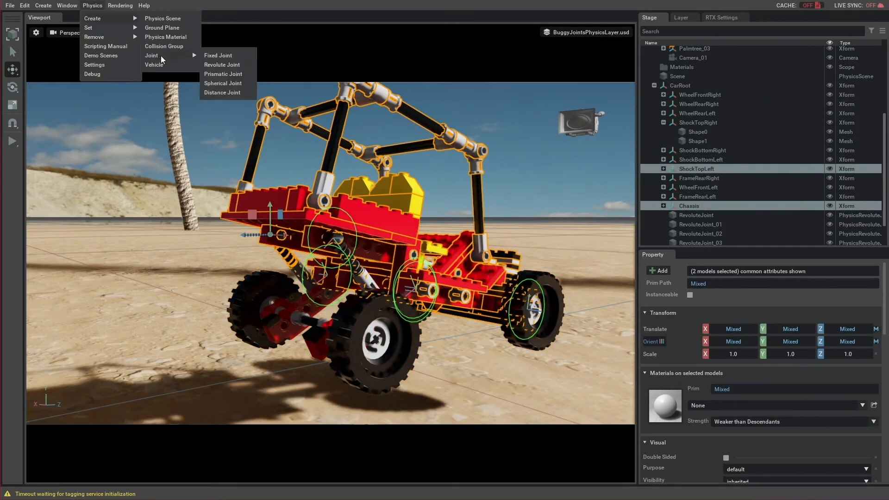
click(241, 66)
click(734, 340)
click(736, 369)
drag(705, 196, 690, 84)
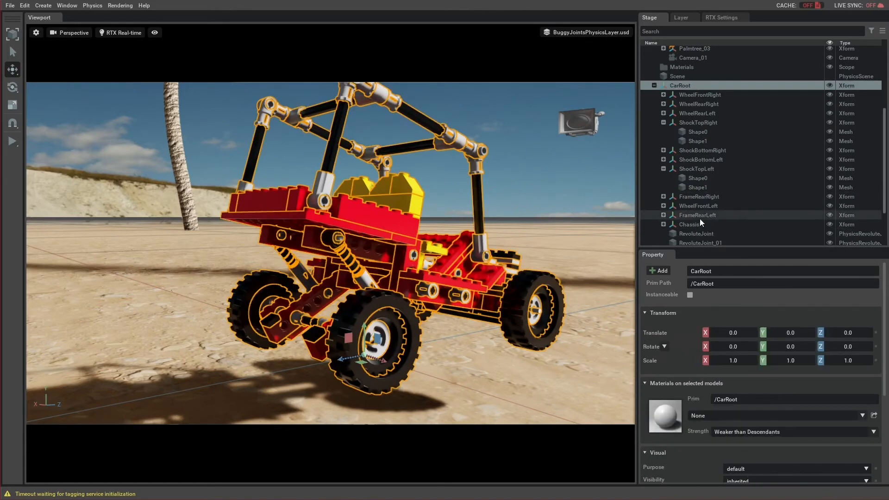
Create a revolute joint between FrameRearLeft and ShockBottomLeft and set its rotation axis.
click(700, 217)
ctrl+click(676, 161)
click(93, 5)
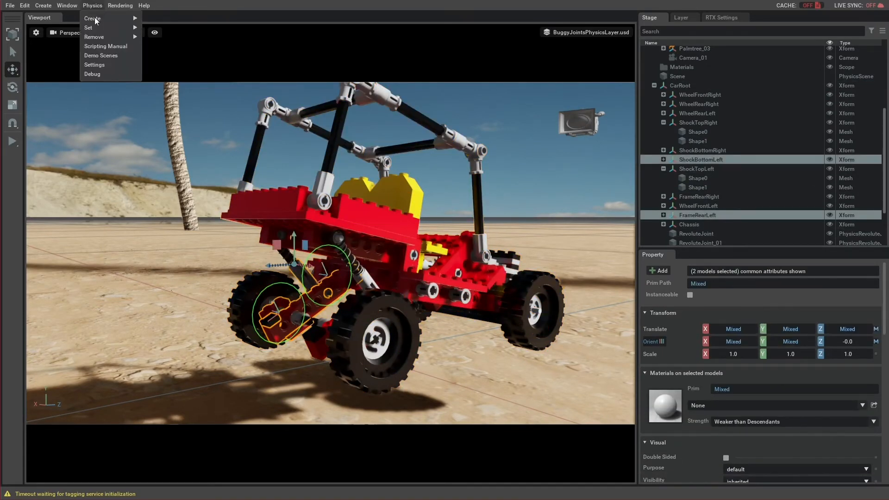
mouse_move(95, 19)
mouse_move(153, 61)
click(231, 66)
right_drag(222, 174, 557, 195)
click(743, 340)
click(746, 363)
Move the ShockBottomLeft revolute joint onto the shock's lower pivot and reparent it under CarRoot.
drag(342, 231, 305, 281)
right_drag(511, 251, 303, 237)
drag(701, 179, 683, 86)
Create a revolute joint between FrameRearRight and ShockBottomRight and set its axis to Z.
click(732, 206)
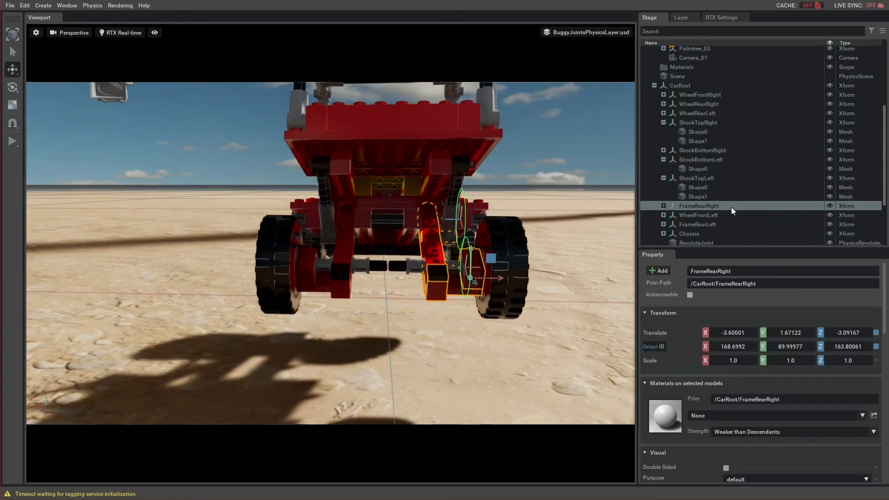
ctrl+click(730, 150)
click(92, 5)
mouse_move(168, 59)
click(237, 65)
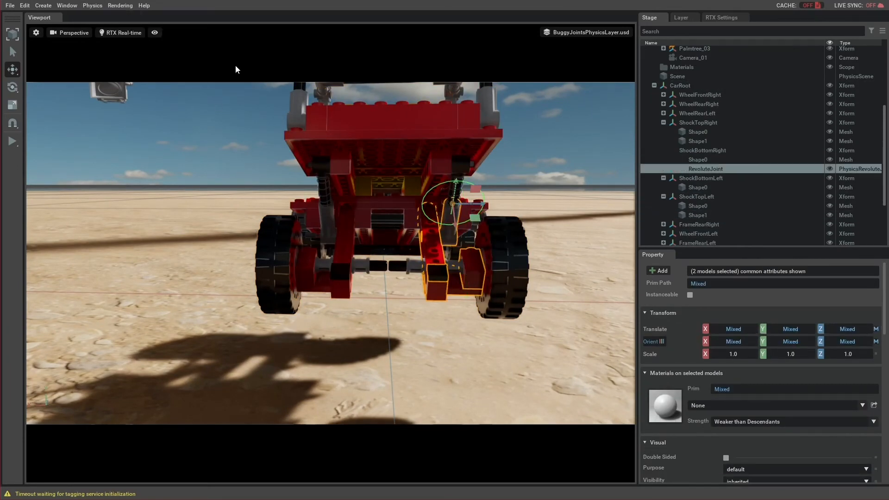
right_drag(481, 154, 326, 185)
key(f)
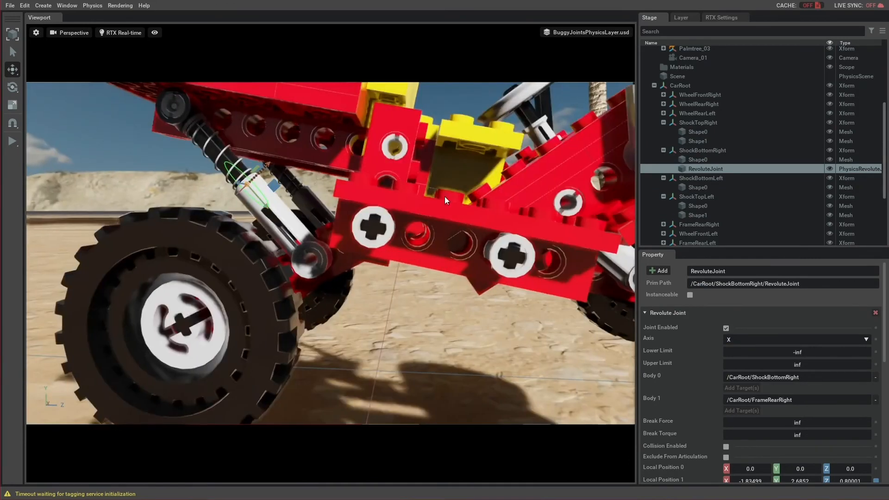
click(795, 339)
click(787, 372)
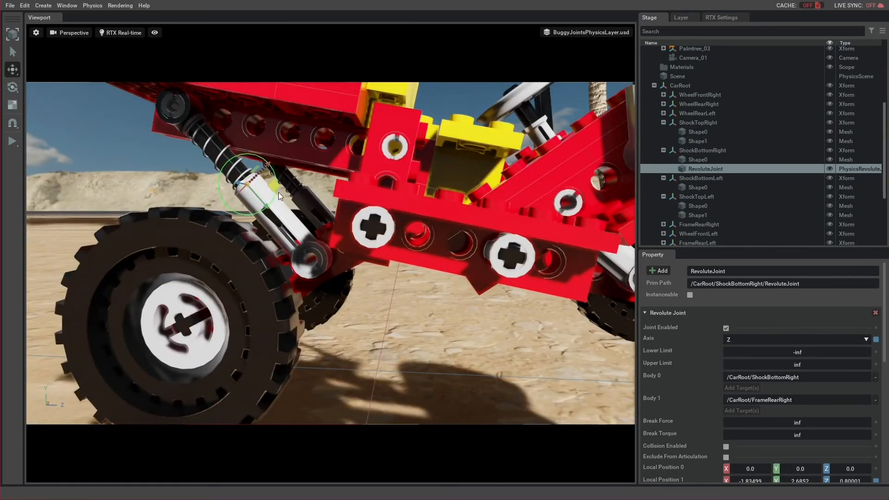
Move the ShockBottomRight revolute joint onto the shock's lower pivot and reparent it under CarRoot.
drag(247, 188, 311, 258)
drag(704, 171, 680, 88)
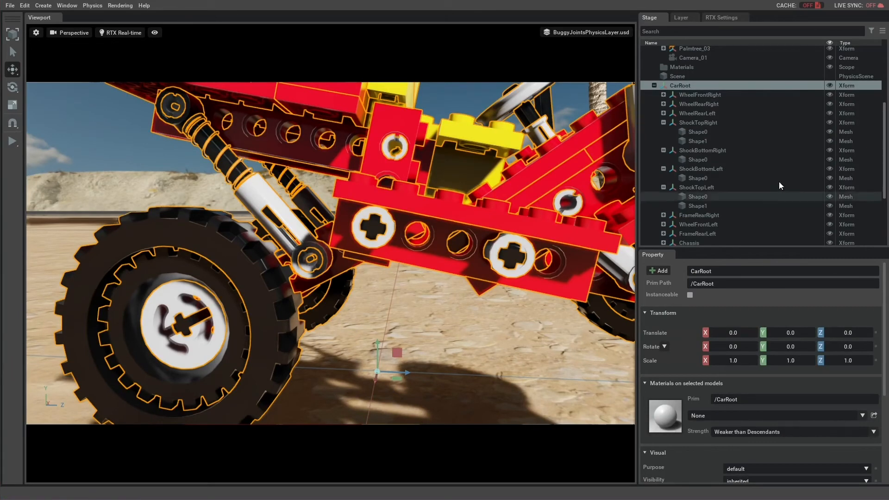
Create a prismatic joint between ShockBottomRight and ShockTopRight and set its axis to Y.
click(715, 149)
ctrl+click(703, 123)
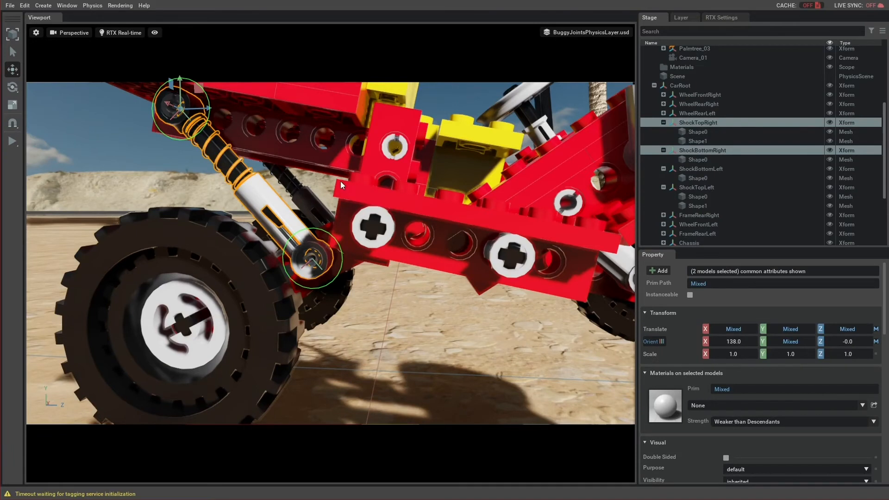
click(91, 6)
mouse_move(96, 19)
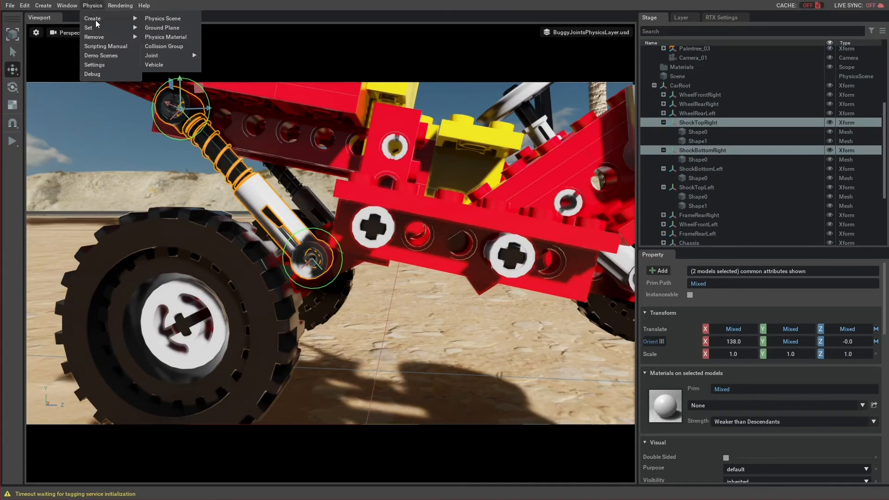
mouse_move(162, 59)
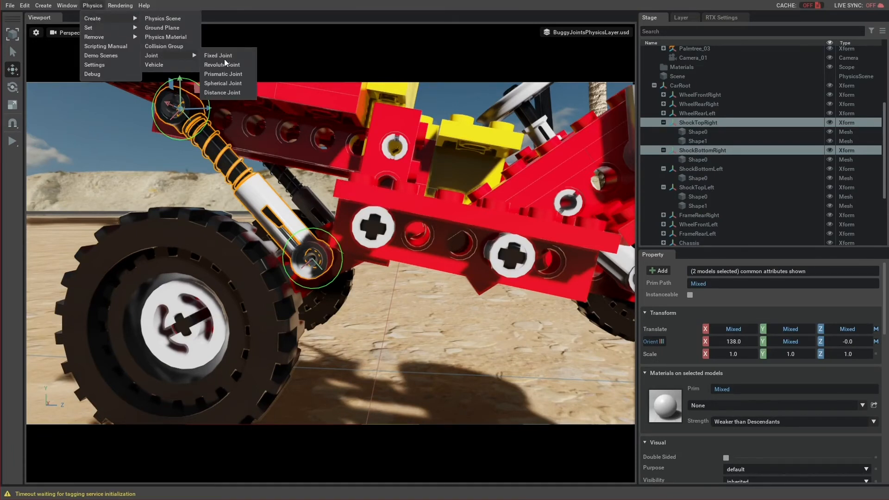
click(229, 74)
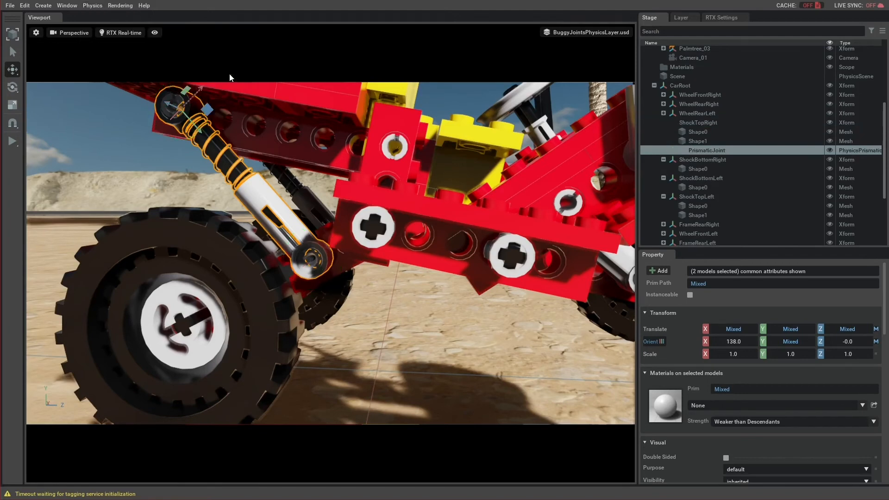
key(s)
mouse_move(299, 161)
right_down()
mouse_move(321, 161)
mouse_move(303, 157)
right_up()
key(w)
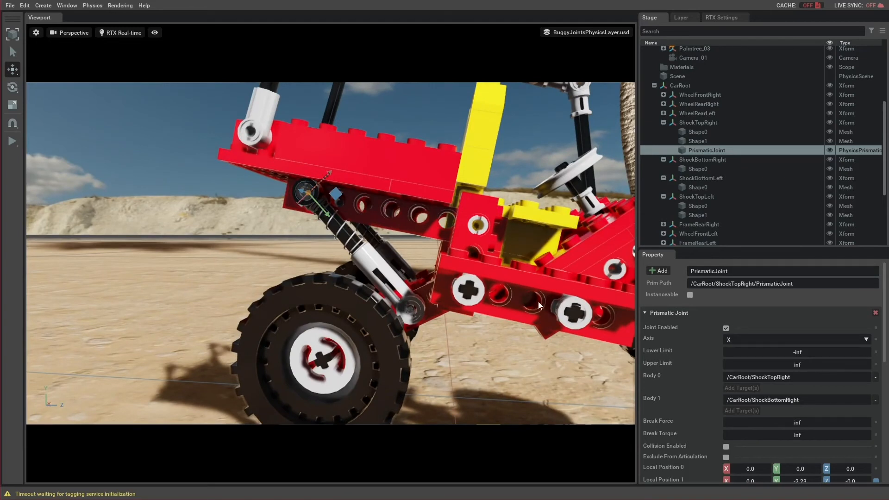
click(734, 340)
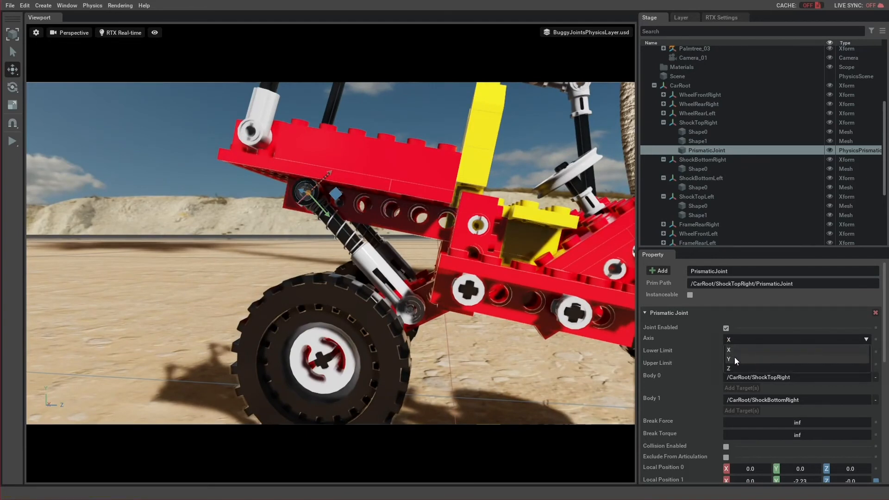
click(734, 360)
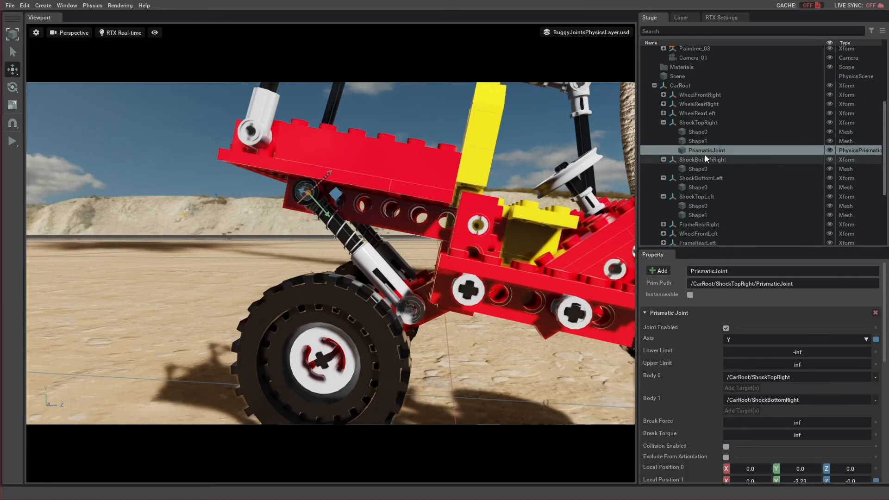
Reparent the prismatic joint from ShockTopRight to CarRoot.
drag(706, 151, 696, 86)
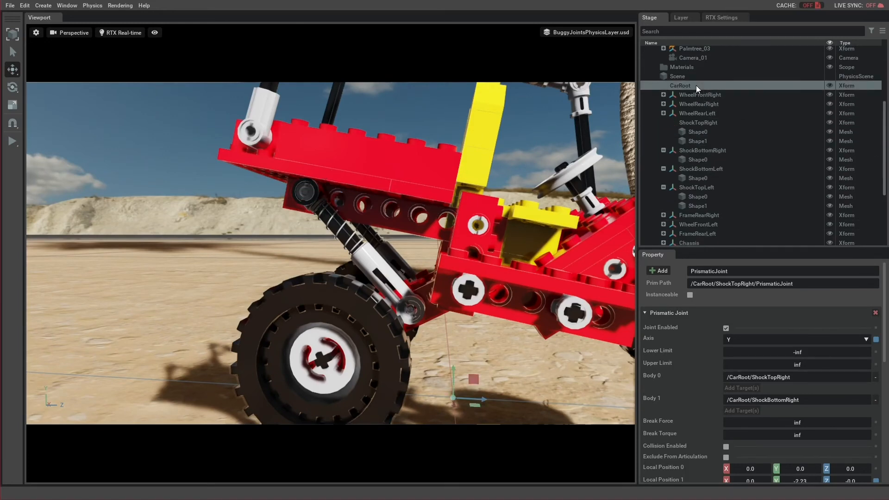
Create a Y-axis prismatic joint between ShockBottomLeft and ShockTopLeft and reparent it under CarRoot.
alt+drag(432, 264, 629, 263)
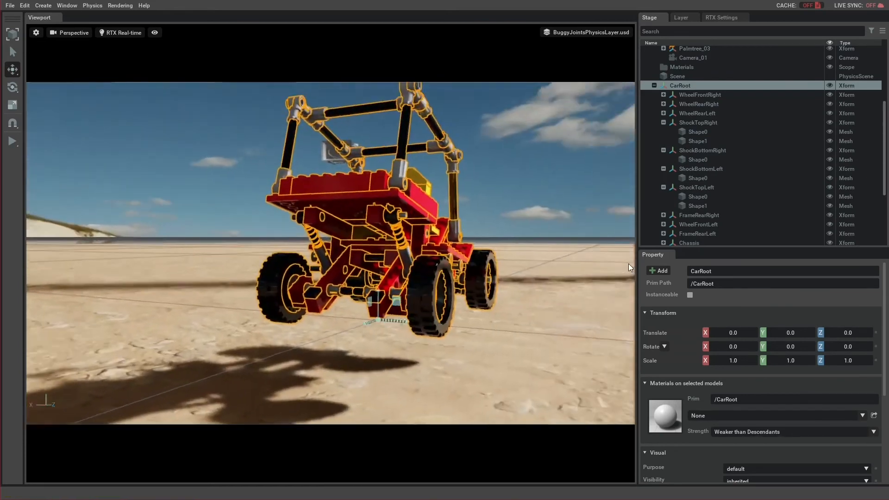
scroll(627, 263, up, 4)
click(721, 160)
ctrl+click(712, 178)
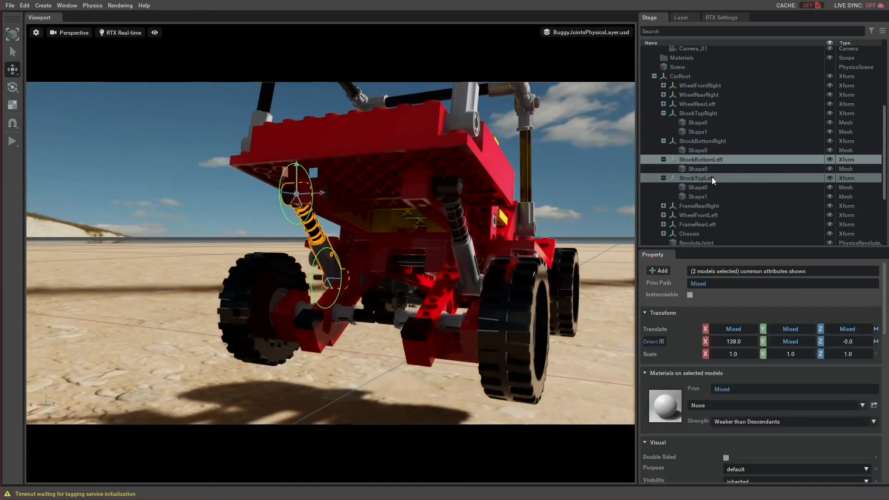
click(92, 5)
mouse_move(153, 55)
click(224, 74)
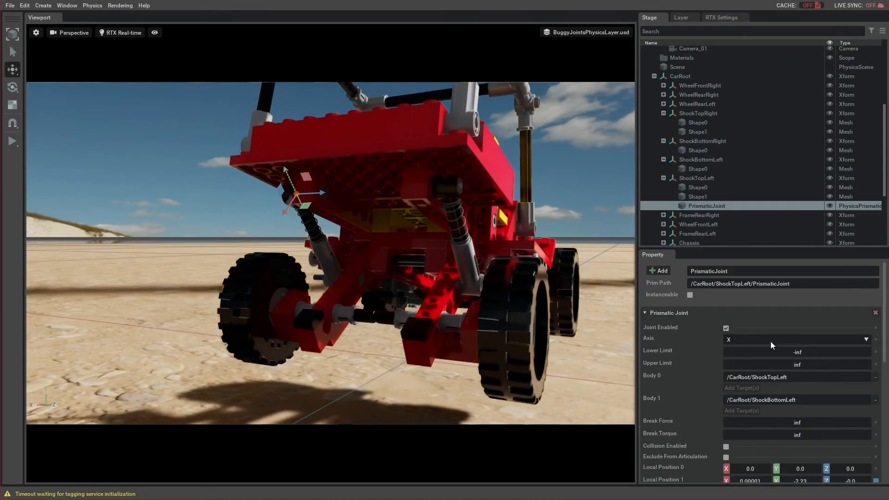
click(684, 77)
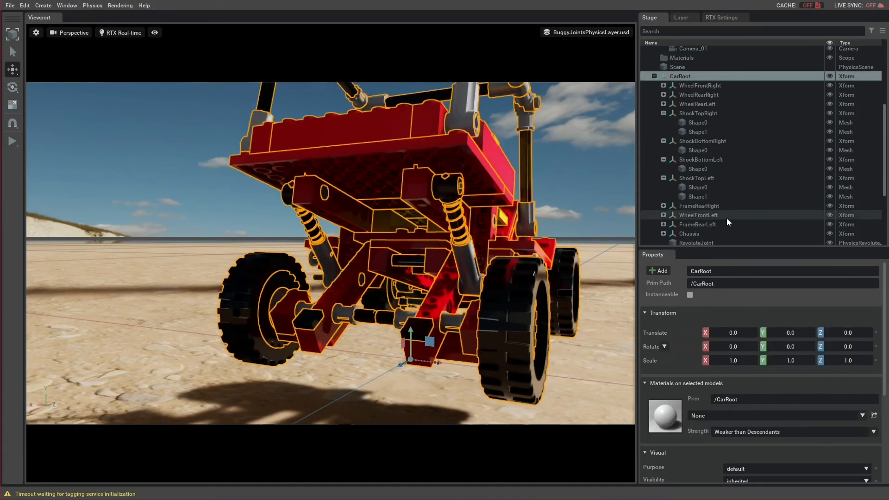
Add a Linear Drive to both shock absorber prismatic joints, PrismaticJoint and PrismaticJoint_01, together.
scroll(726, 218, down, 5)
click(701, 229)
shift+click(705, 238)
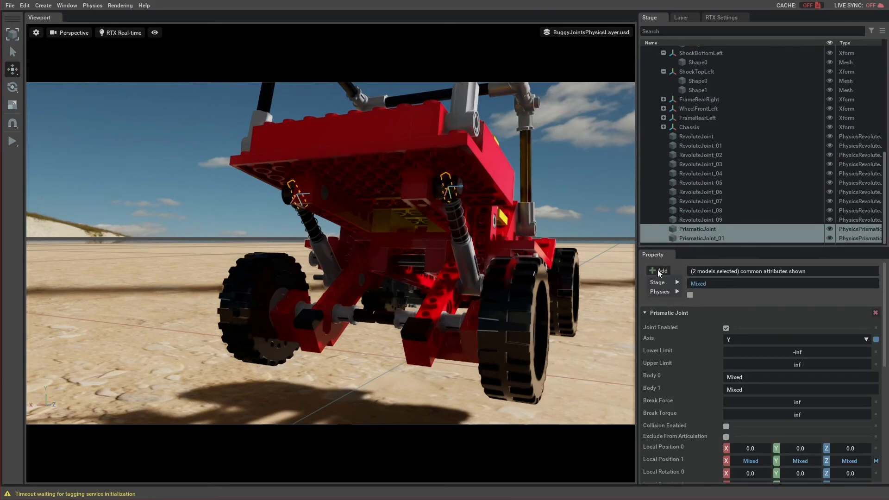
mouse_move(663, 293)
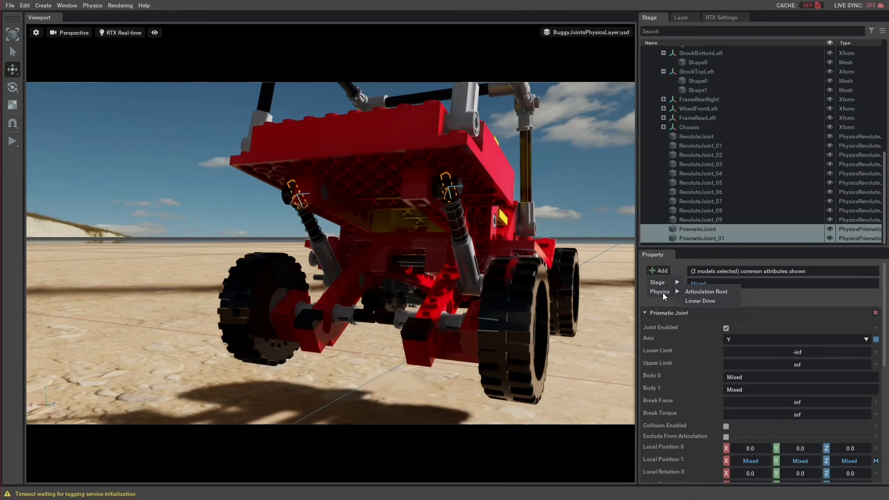
click(698, 300)
Set the linear drive stiffness of both prismatic joints to 5000.
scroll(708, 304, down, 6)
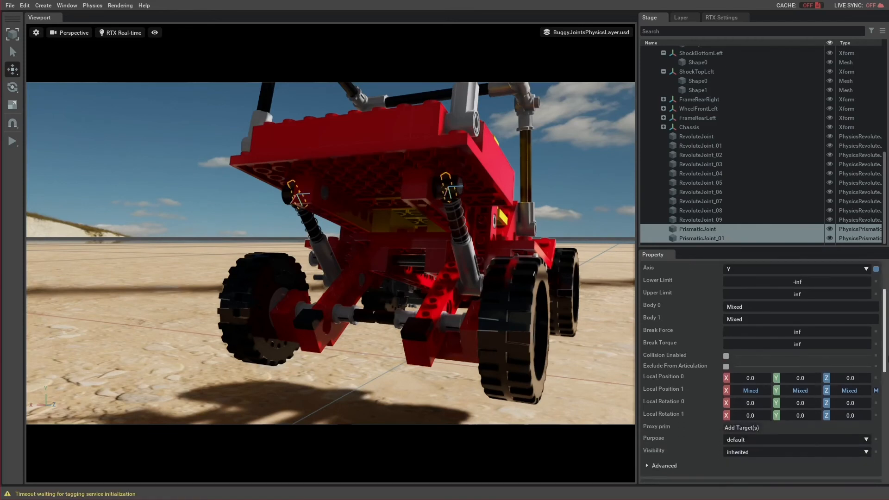
scroll(829, 412, down, 3)
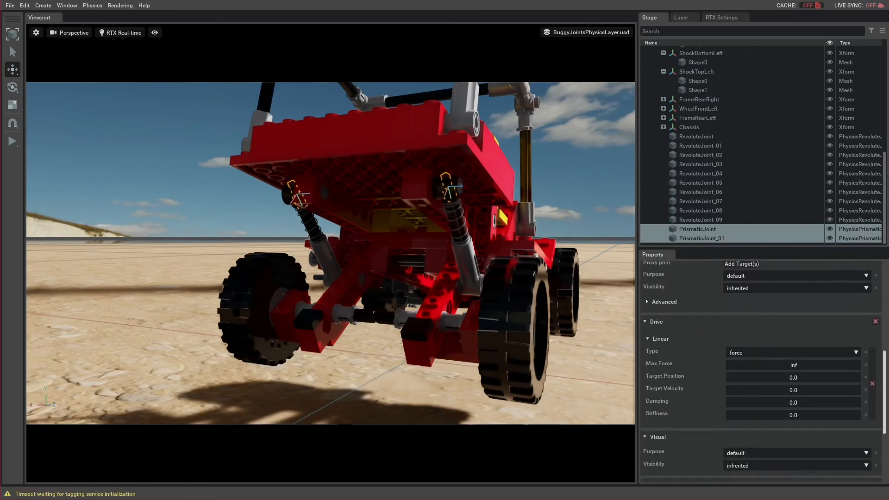
double_click(813, 414)
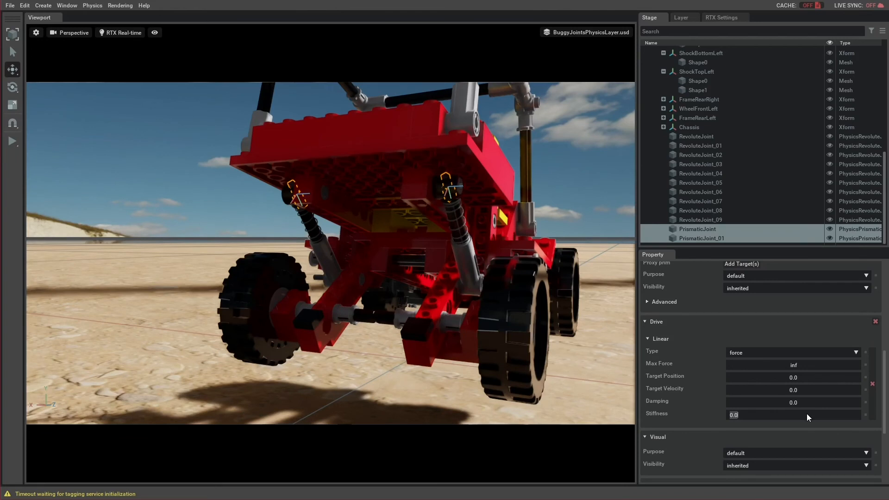
text(5000)
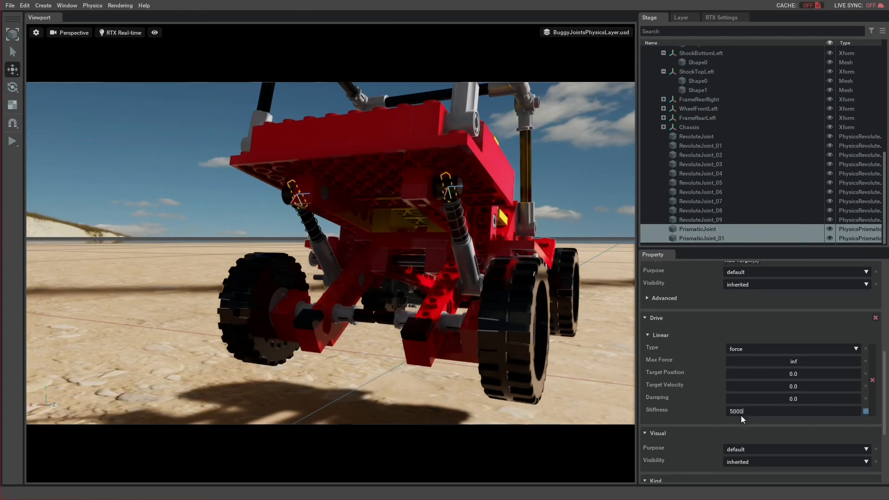
key(Return)
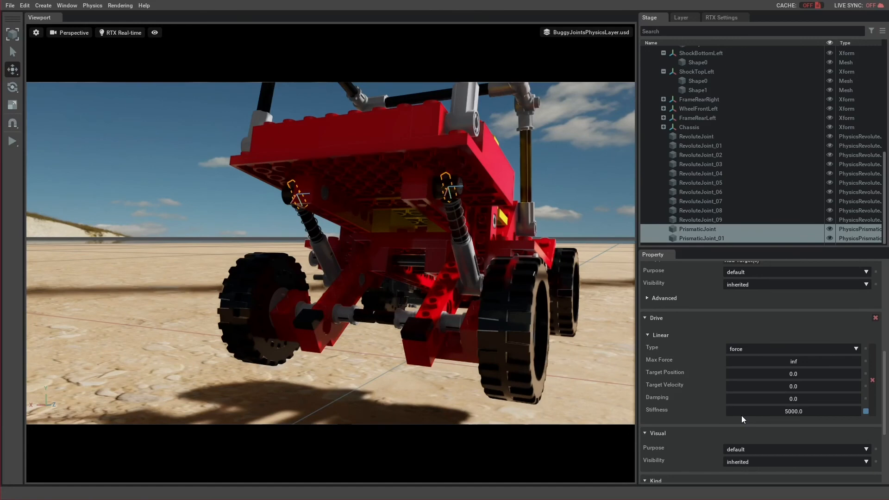